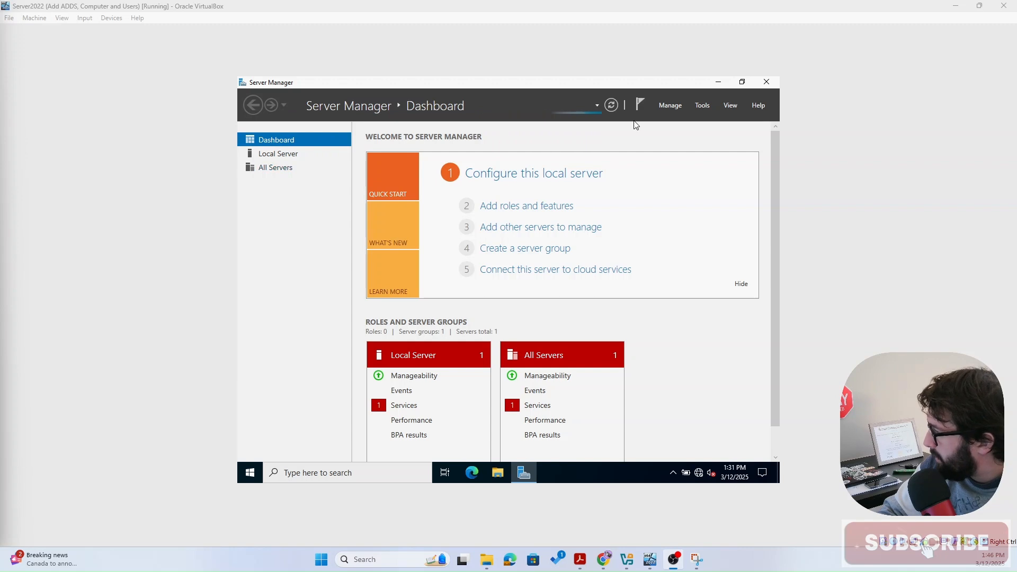
Launch the Add Roles and Features Wizard from Server Manager's Manage menu
left_click(667, 105)
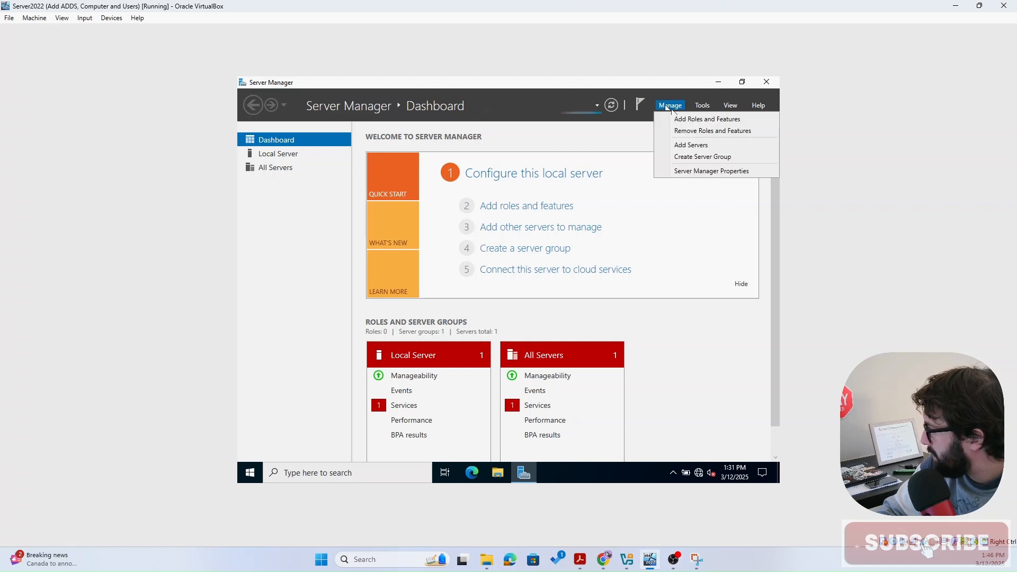
left_click(689, 122)
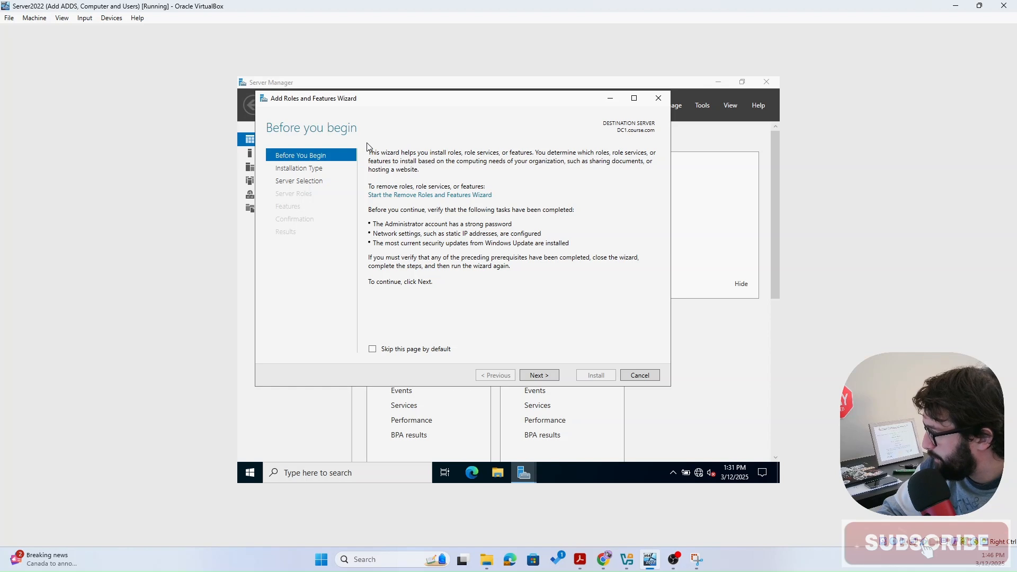
Choose role-based installation on DC1.course.com and select DHCP Server with its DHCP Server Tools
left_click(533, 376)
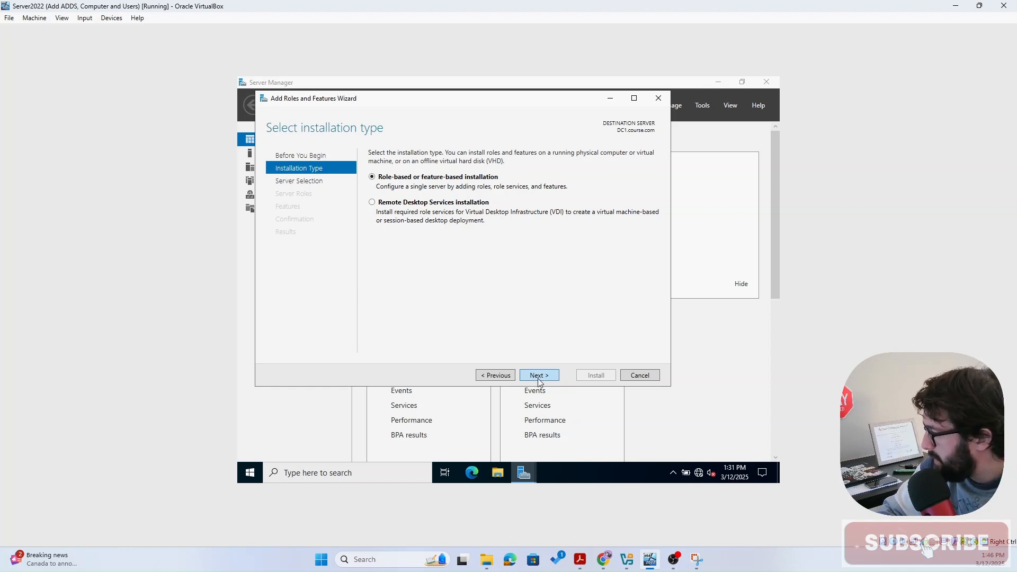
left_click(539, 377)
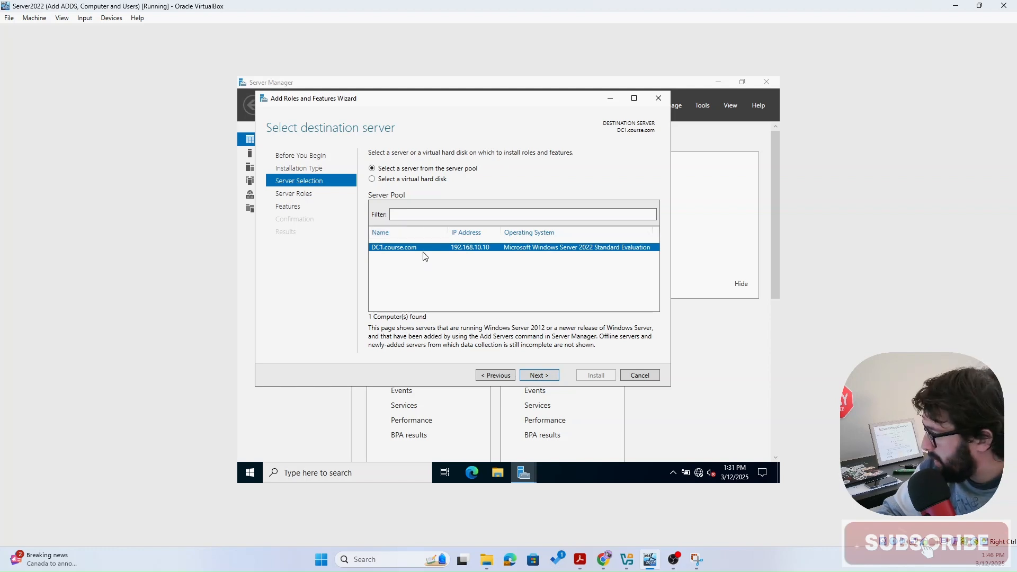
left_click(534, 379)
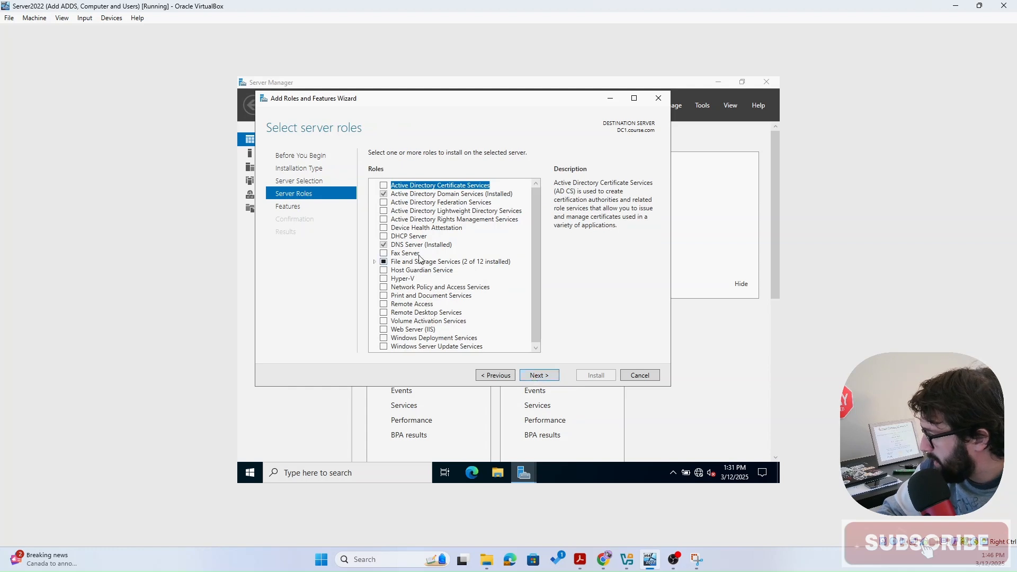
left_click(384, 237)
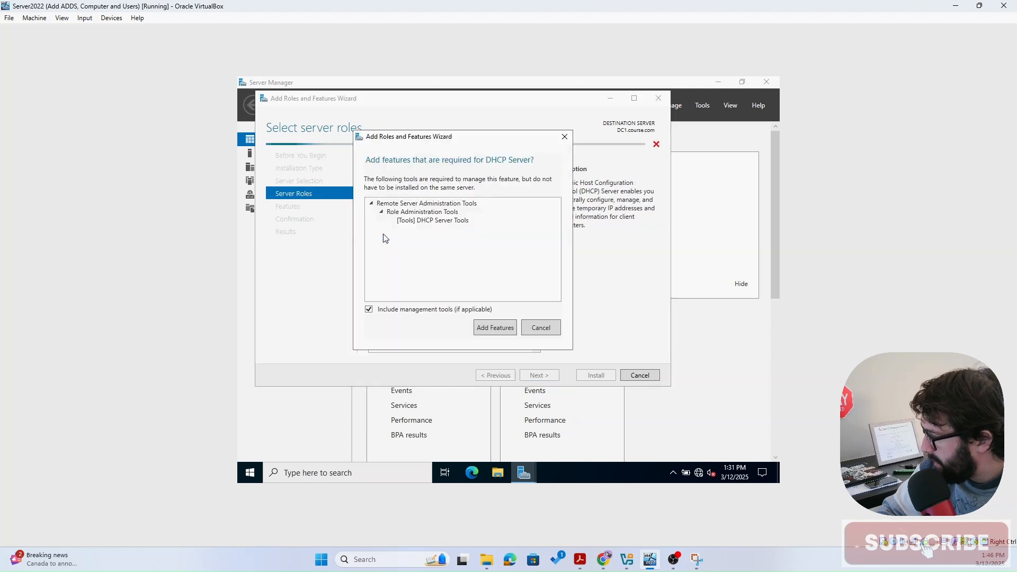
left_click(486, 332)
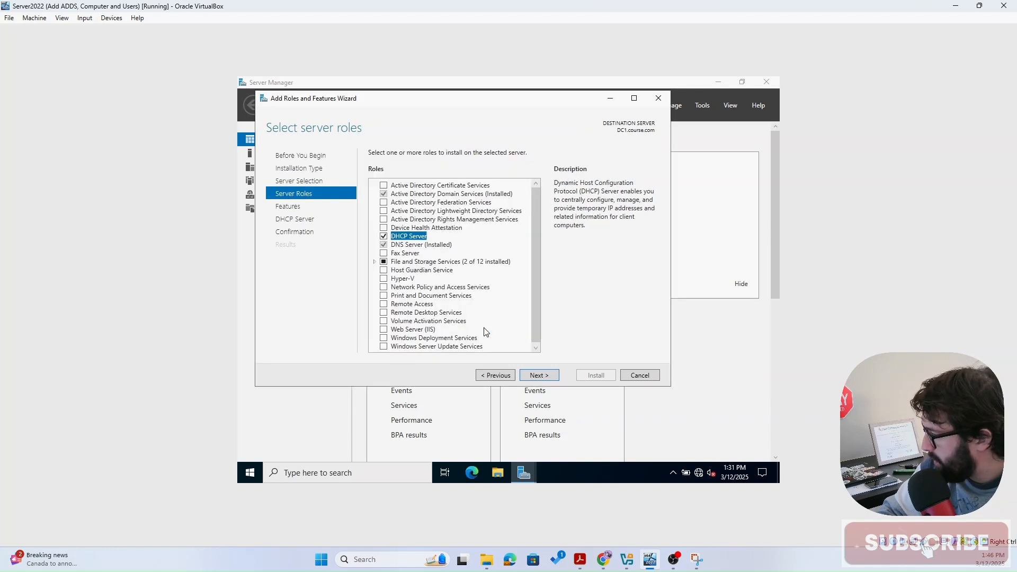
Continue without extra features past the DHCP Server page and start the installation
left_click(536, 379)
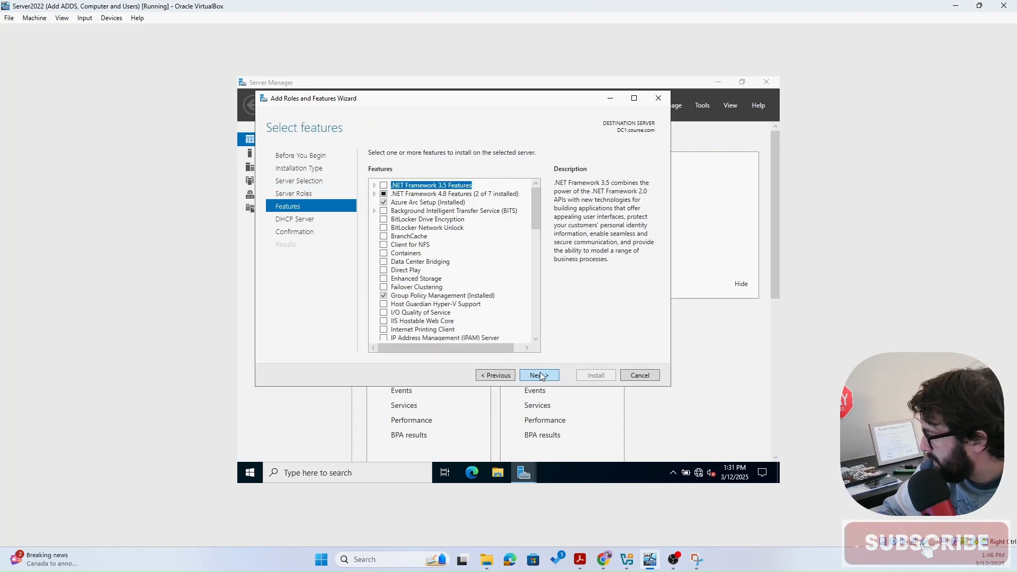
left_click(540, 375)
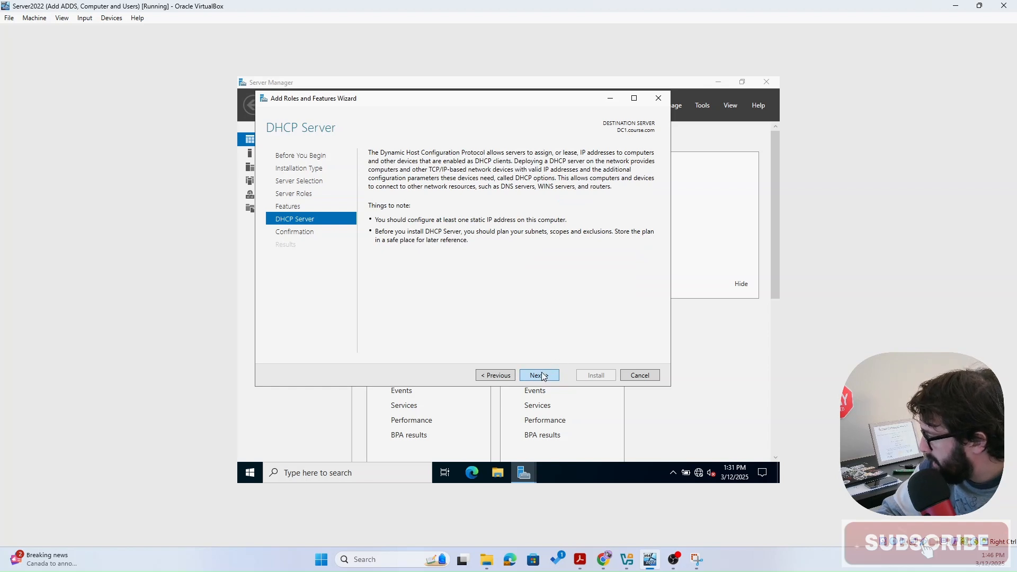
left_click(543, 376)
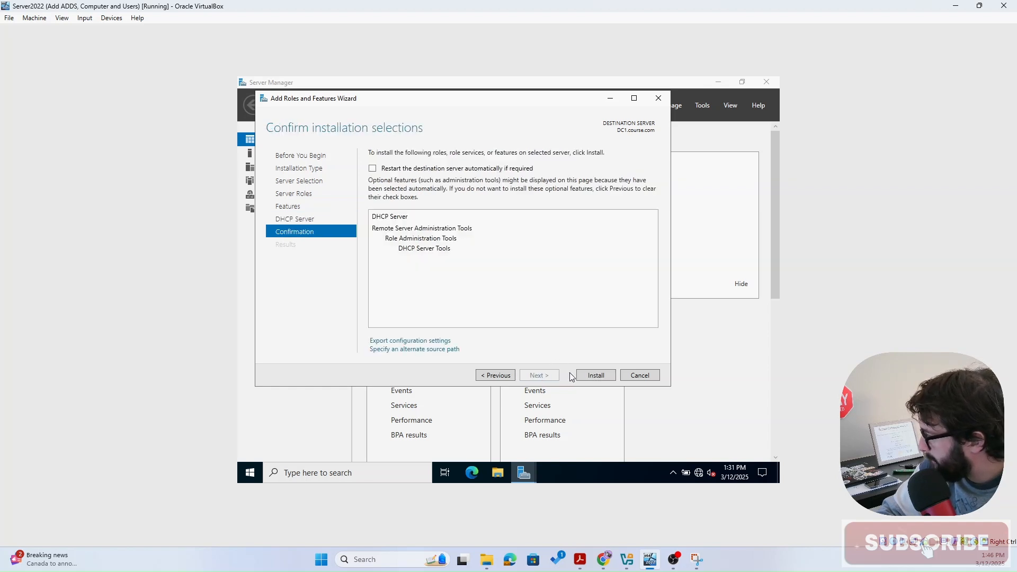
left_click(588, 377)
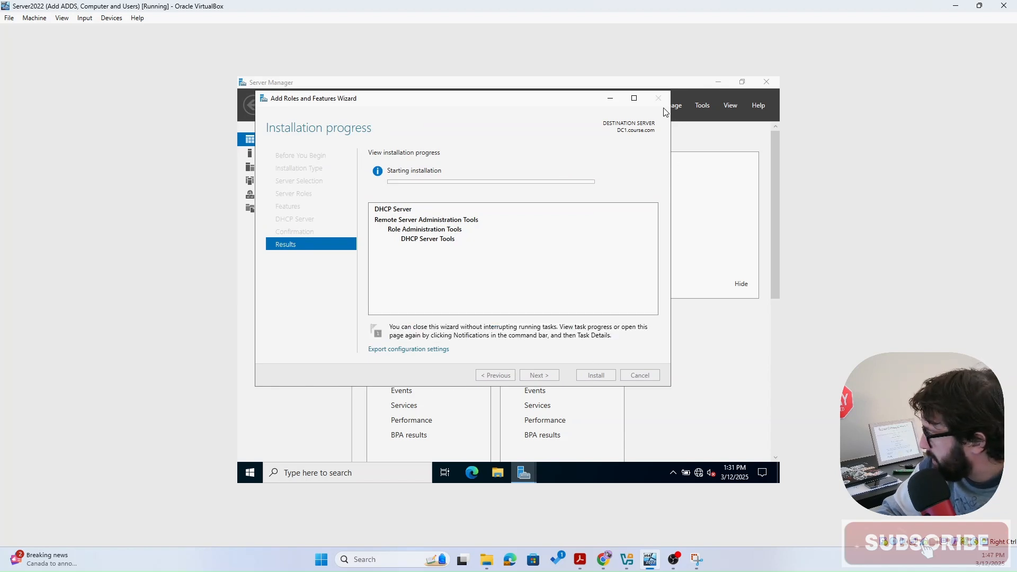
Let the DHCP Server installation finish while tracking it in notifications, then reopen its results
left_click_drag(572, 104, 572, 120)
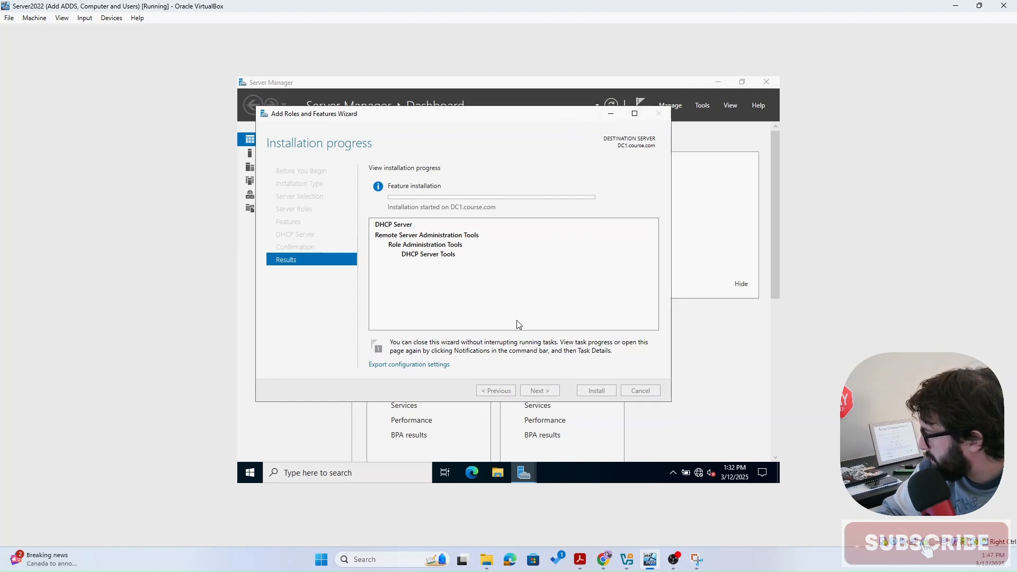
left_click_drag(504, 121, 526, 129)
left_click(680, 122)
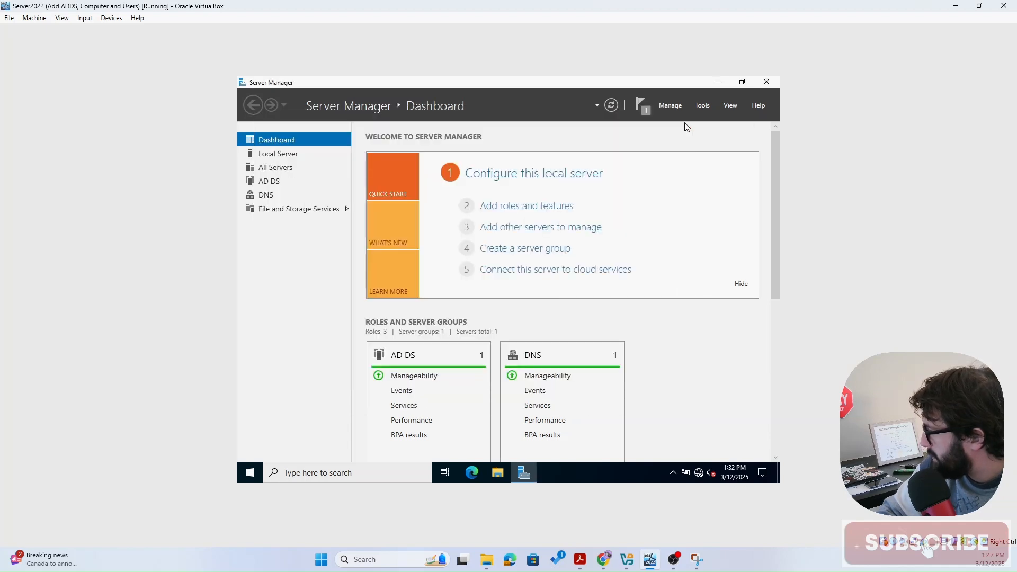
left_click(641, 107)
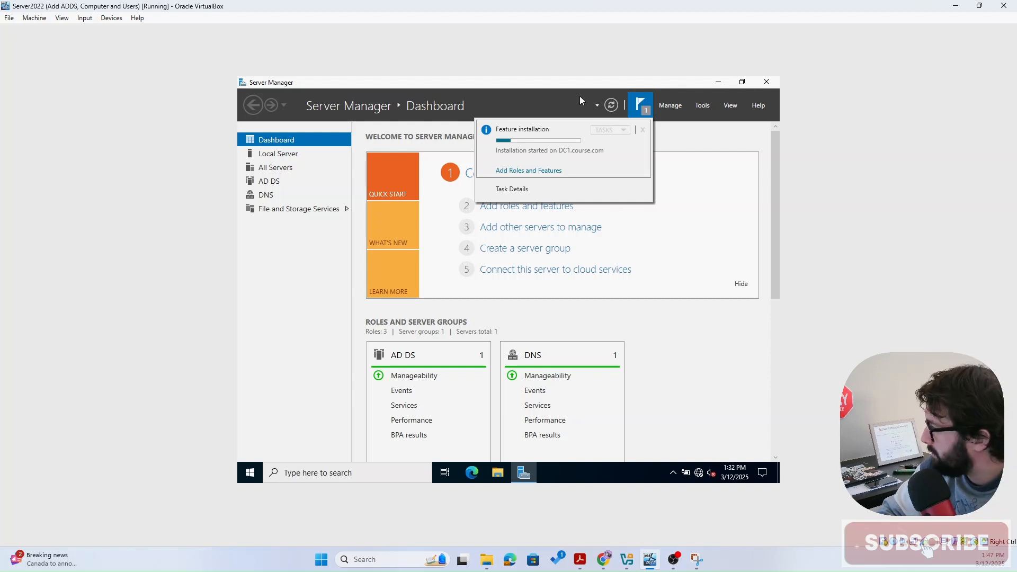
left_click(642, 103)
left_click(641, 101)
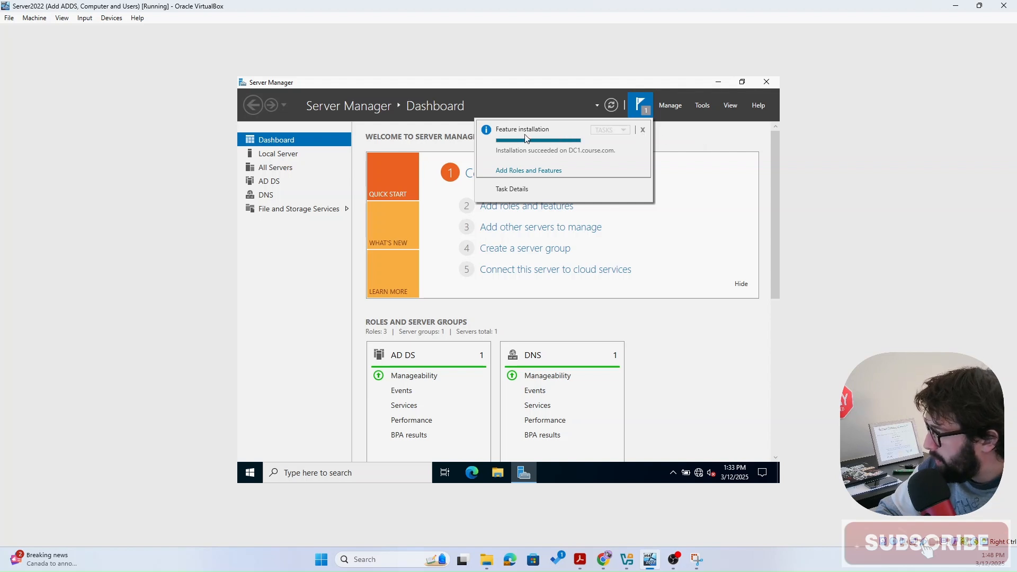
left_click(518, 172)
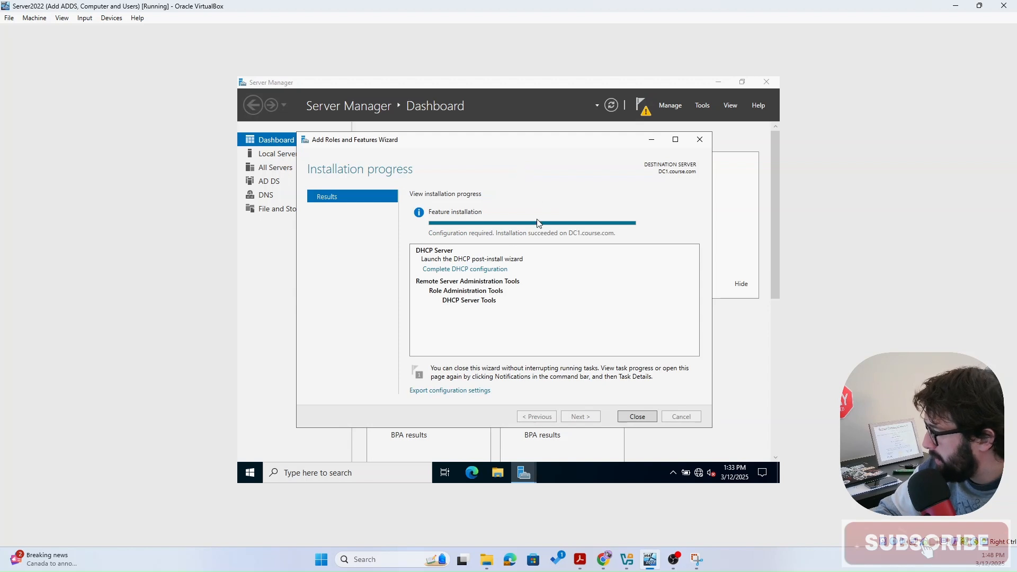
Complete DHCP post-install configuration with Administrator credentials, creating security groups and authorizing the server
left_click(474, 271)
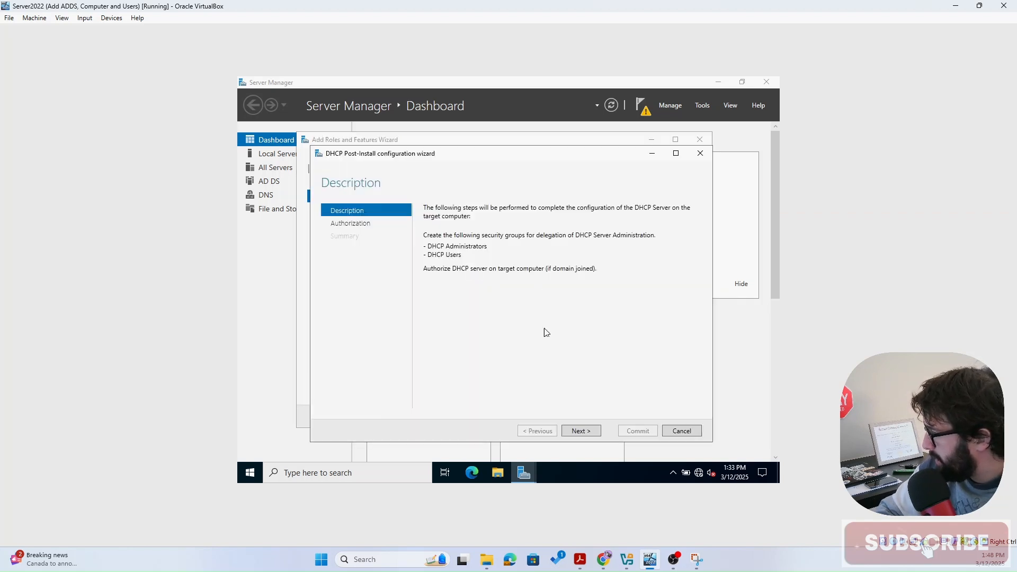
left_click(578, 432)
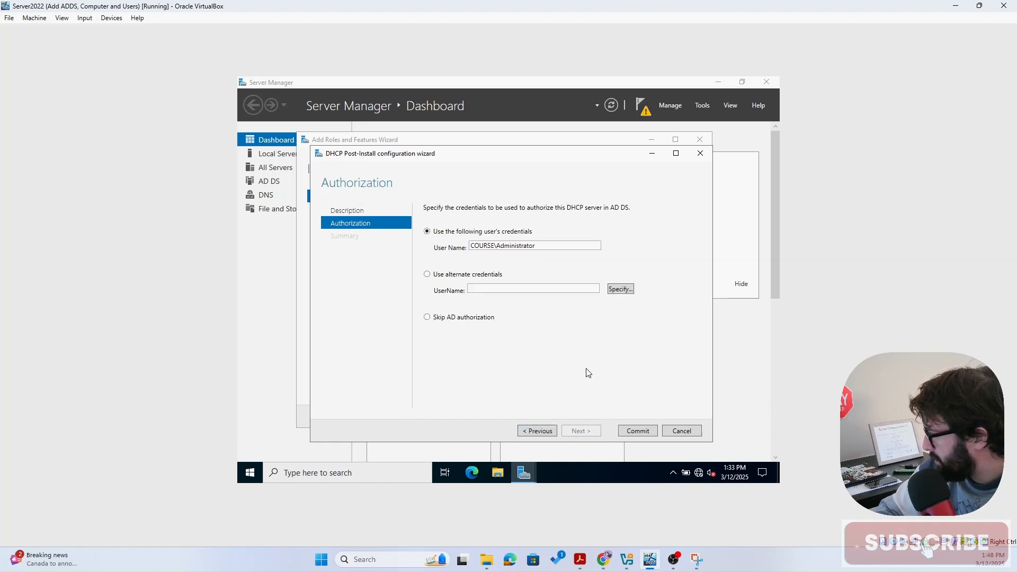
left_click(631, 434)
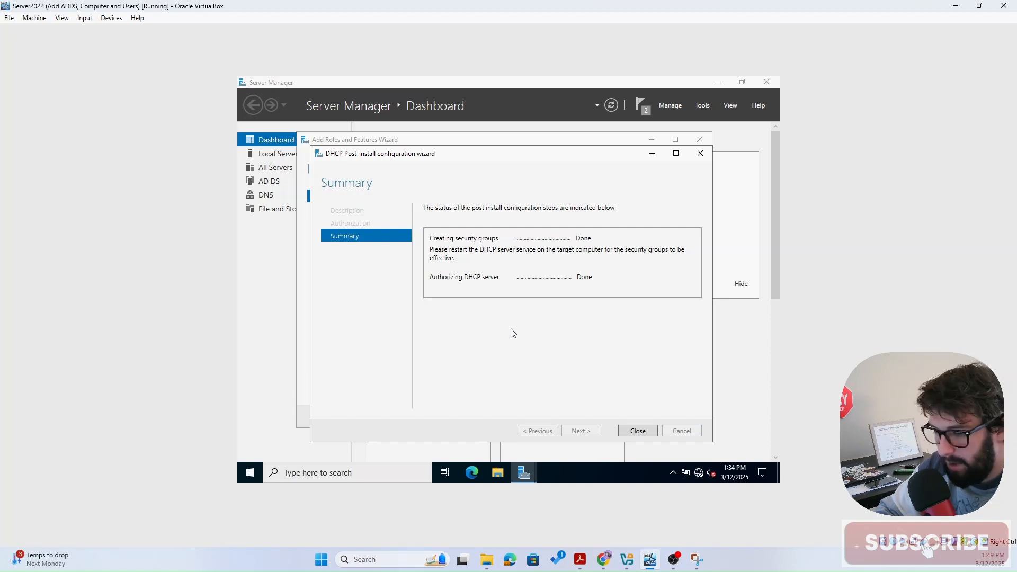
key("super+r")
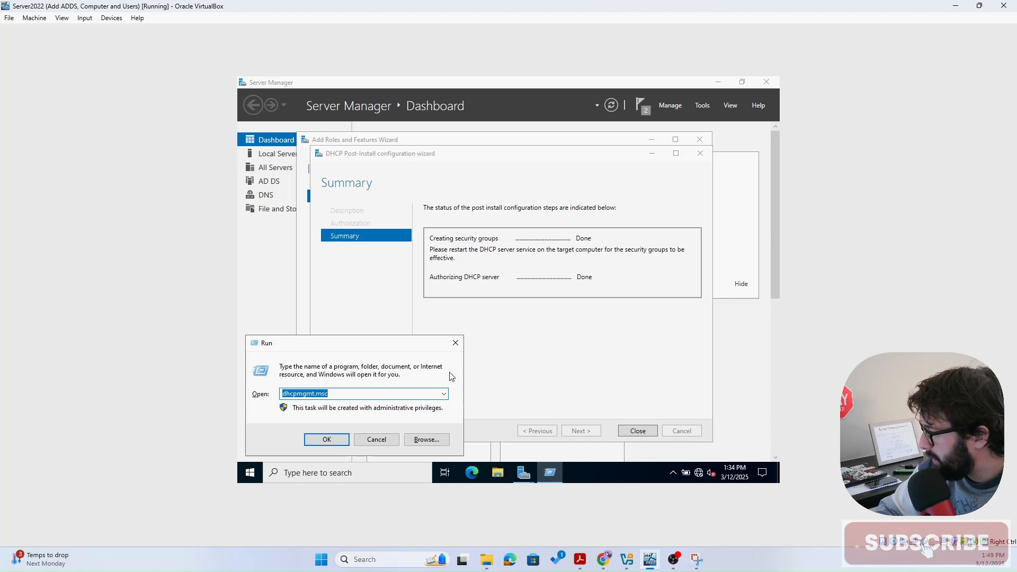
Run dhcpmgmt.msc, verify dc1.course.com (192.168.10.10) is an authorized server, then close the console
left_click(342, 393)
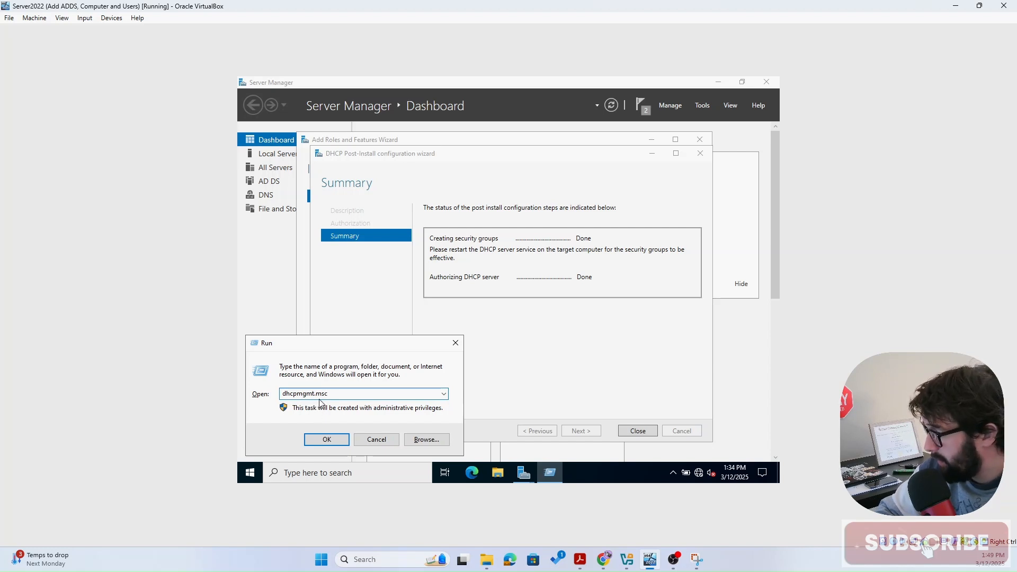
left_click(320, 440)
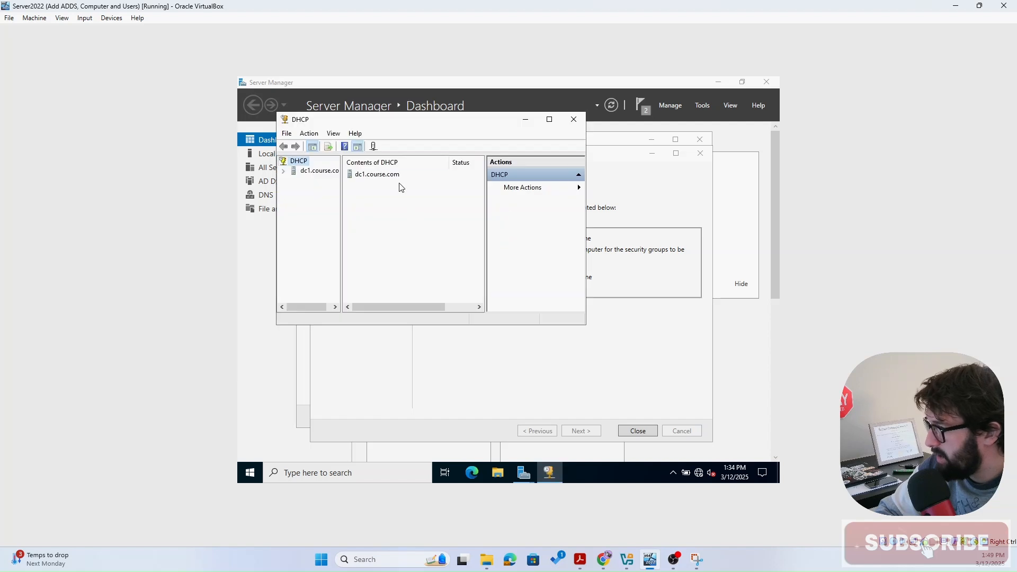
right_click(294, 166)
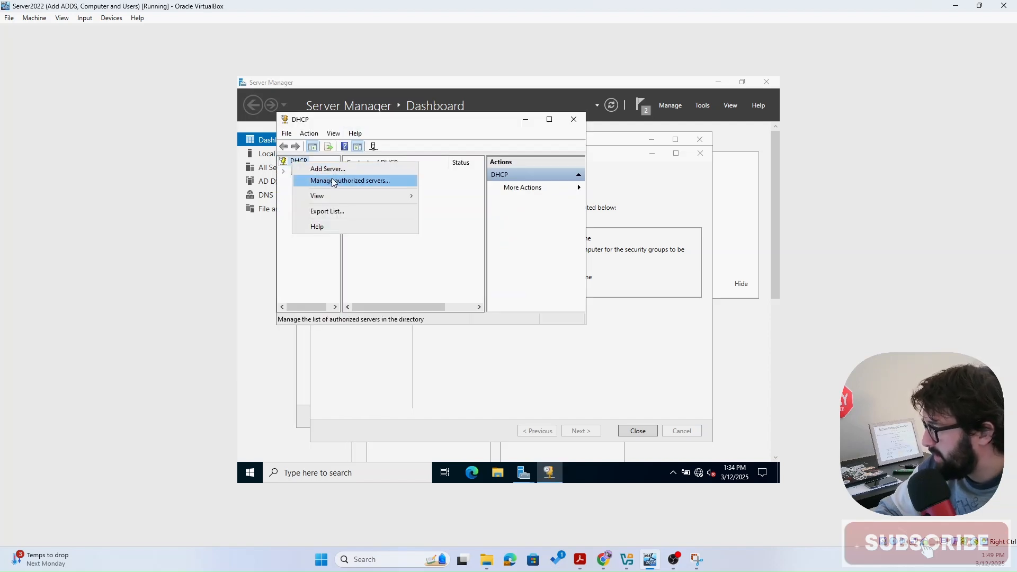
left_click(382, 182)
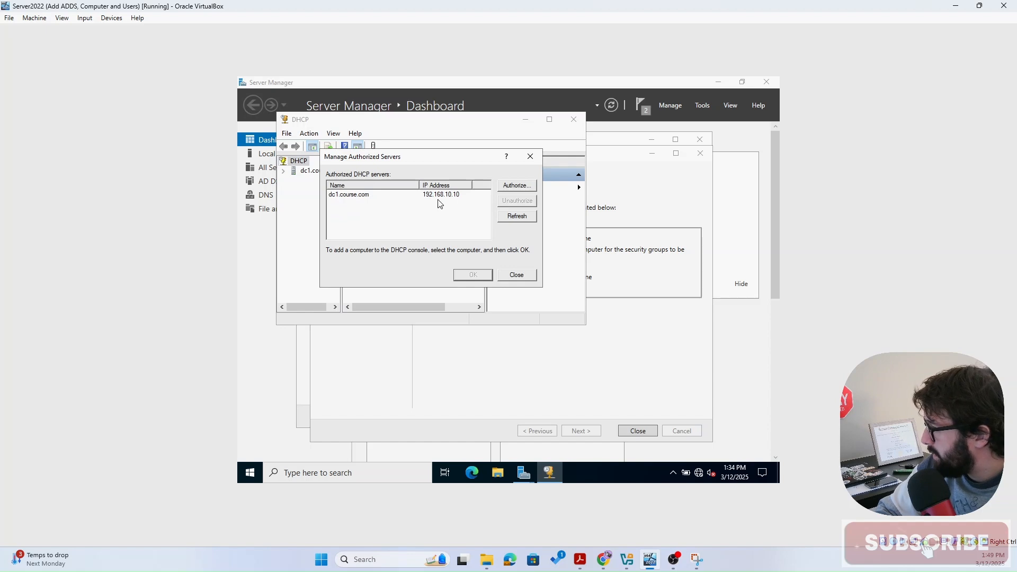
left_click(349, 198)
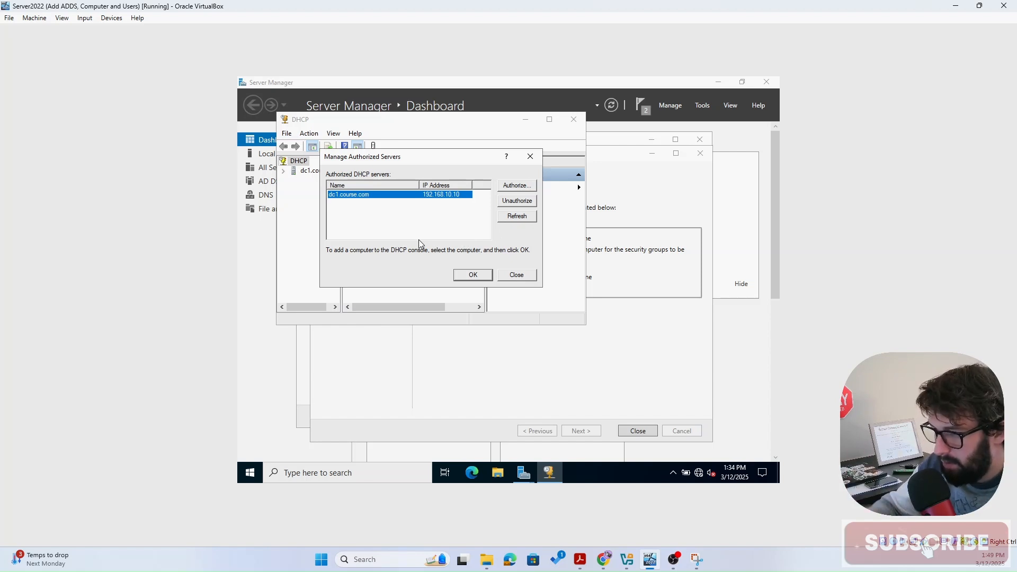
left_click(522, 275)
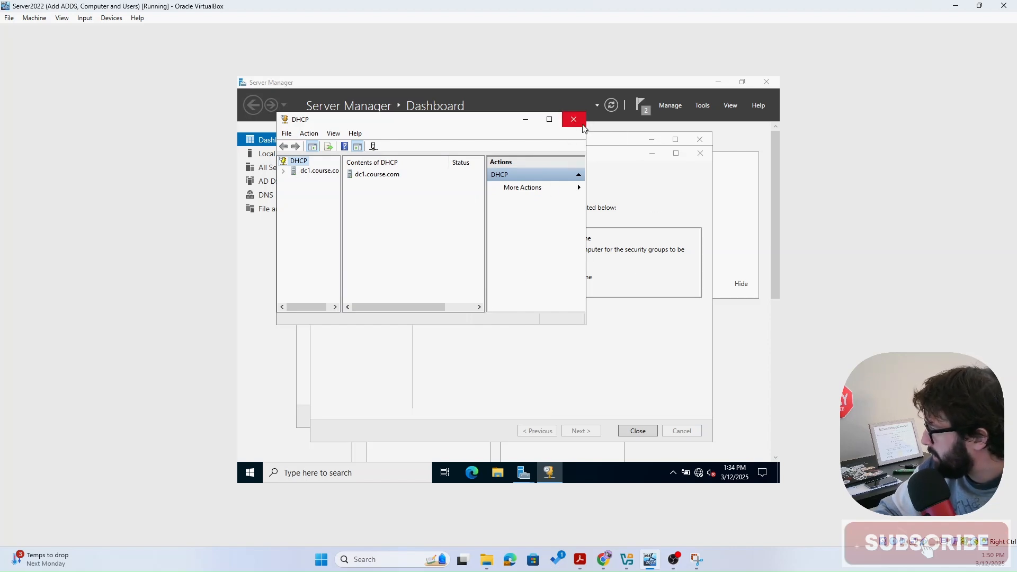
left_click(577, 122)
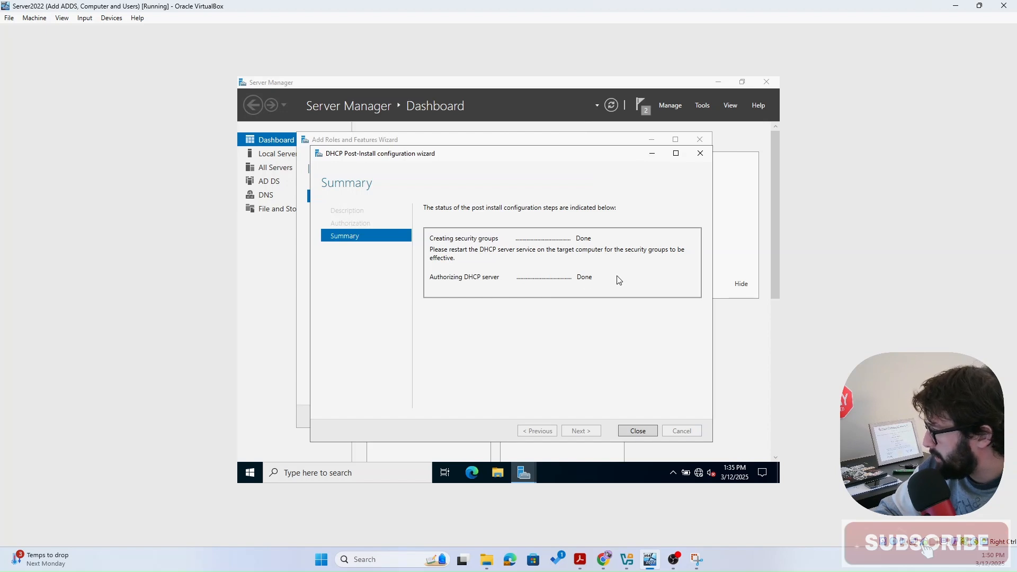
Reopen the DHCP console from Tools, enlarge it, and expand dc1.course.com to show IPv4 and IPv6
left_click(700, 153)
left_click(703, 104)
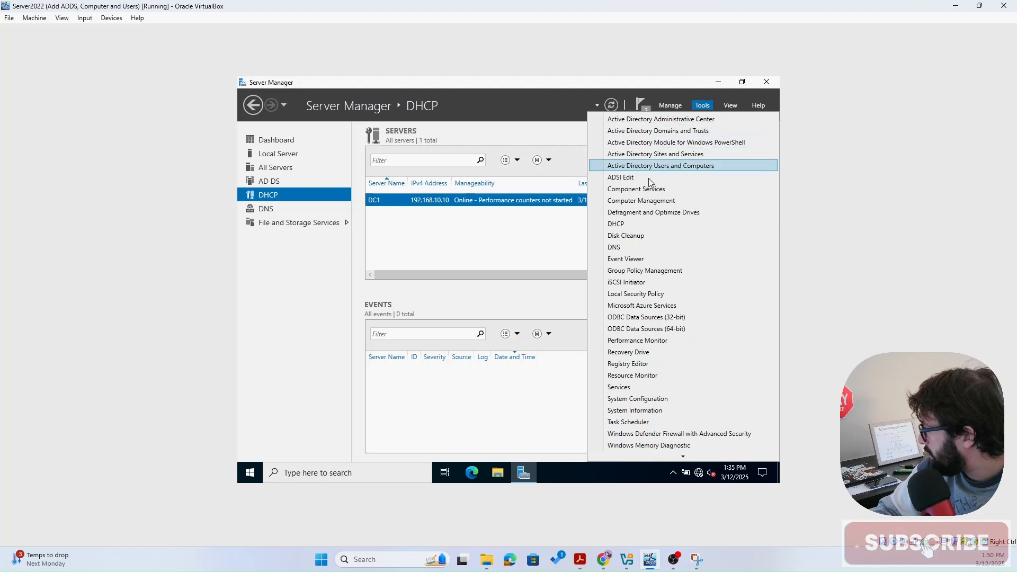
left_click(622, 225)
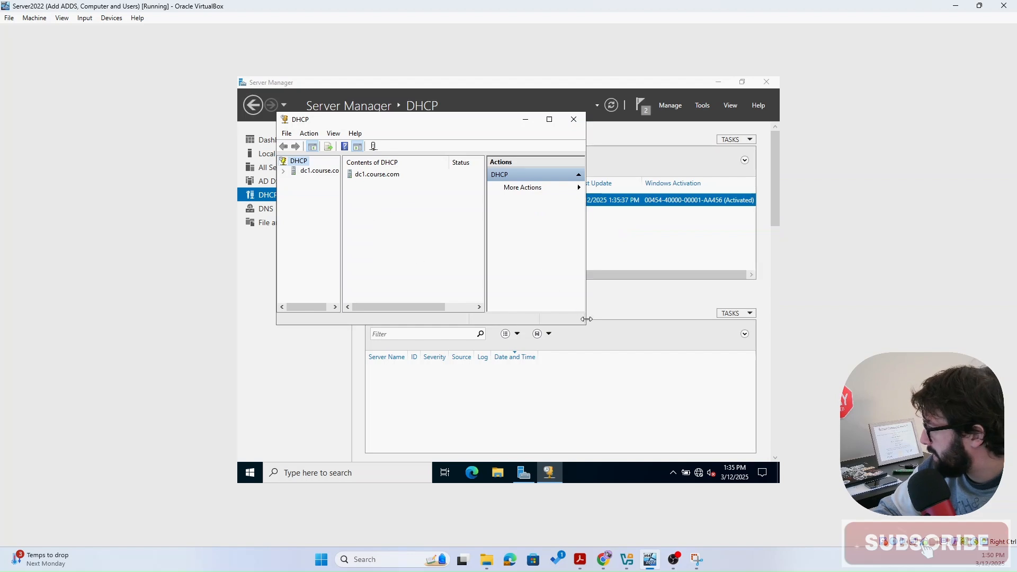
left_click_drag(586, 329, 668, 353)
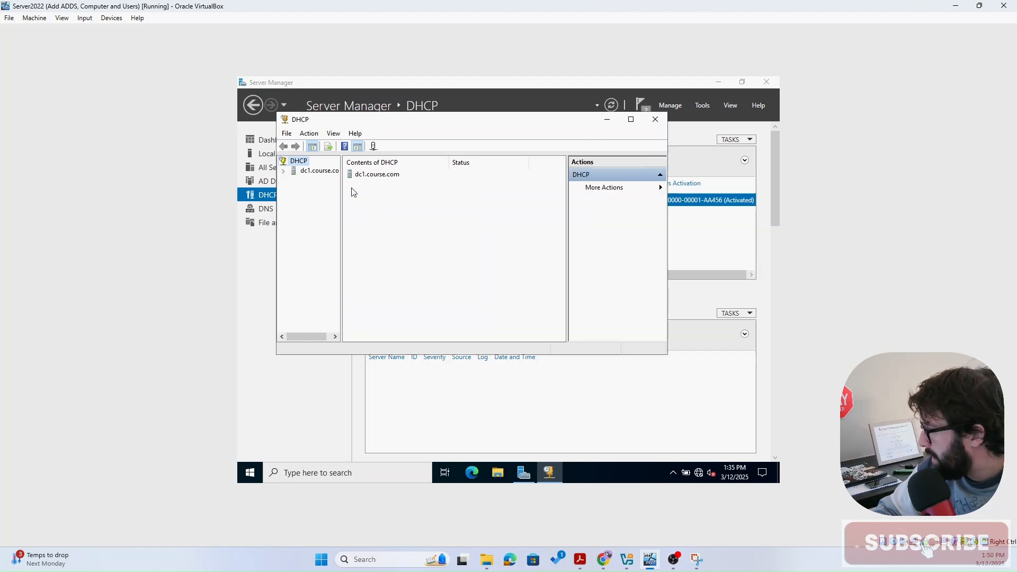
mouse_move(342, 185)
left_mouse_down()
mouse_move(373, 186)
mouse_move(356, 186)
left_mouse_up()
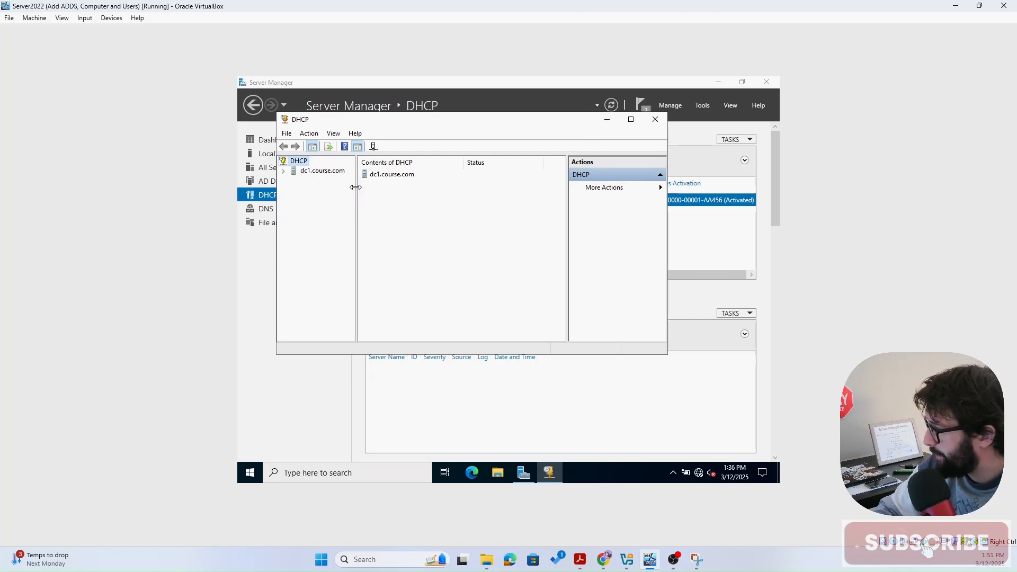
double_click(305, 172)
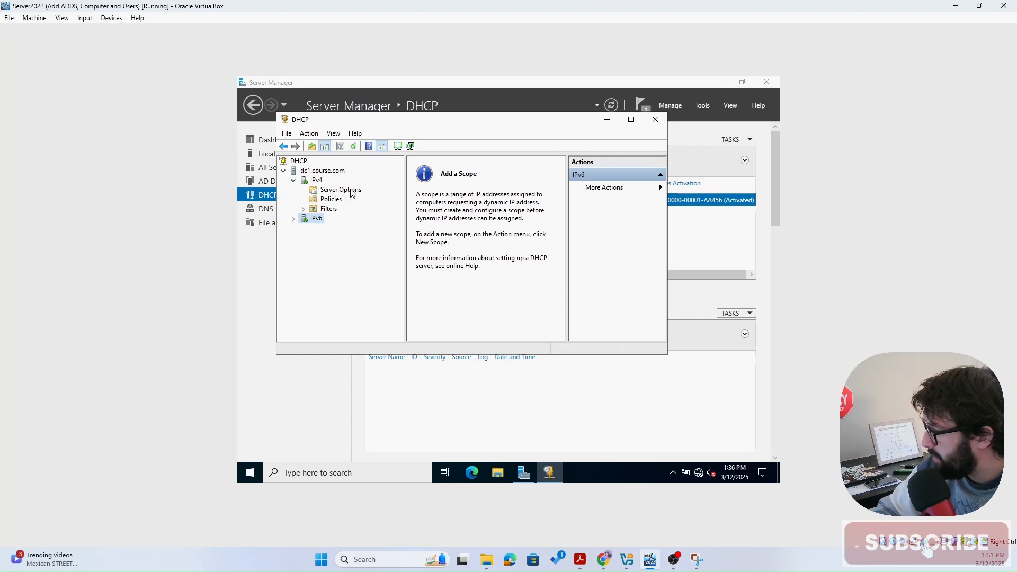
Review IPv4 Server Options and Policies, expand Filters into Allow and Deny, and return to IPv4
left_click(353, 194)
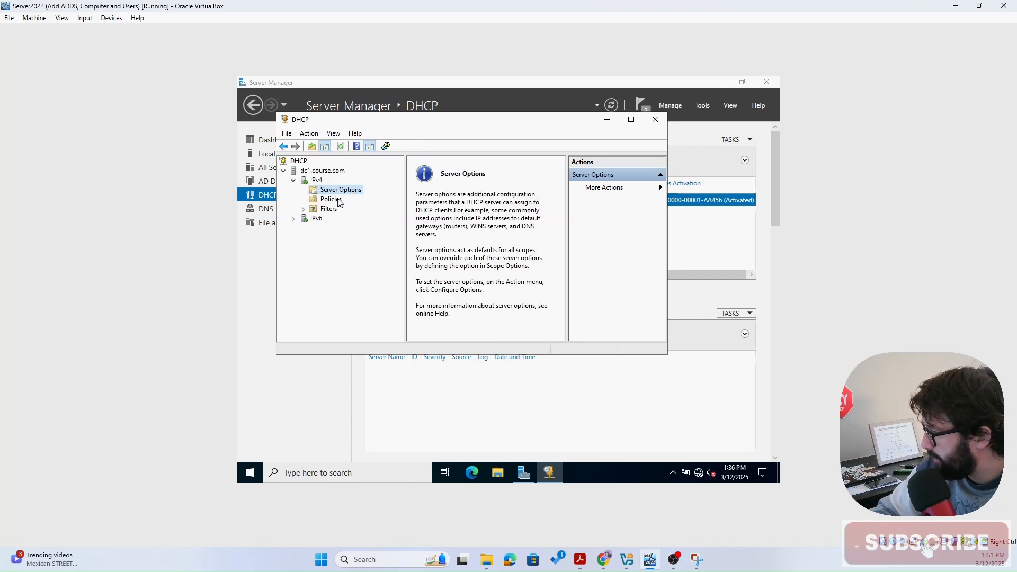
left_click(333, 201)
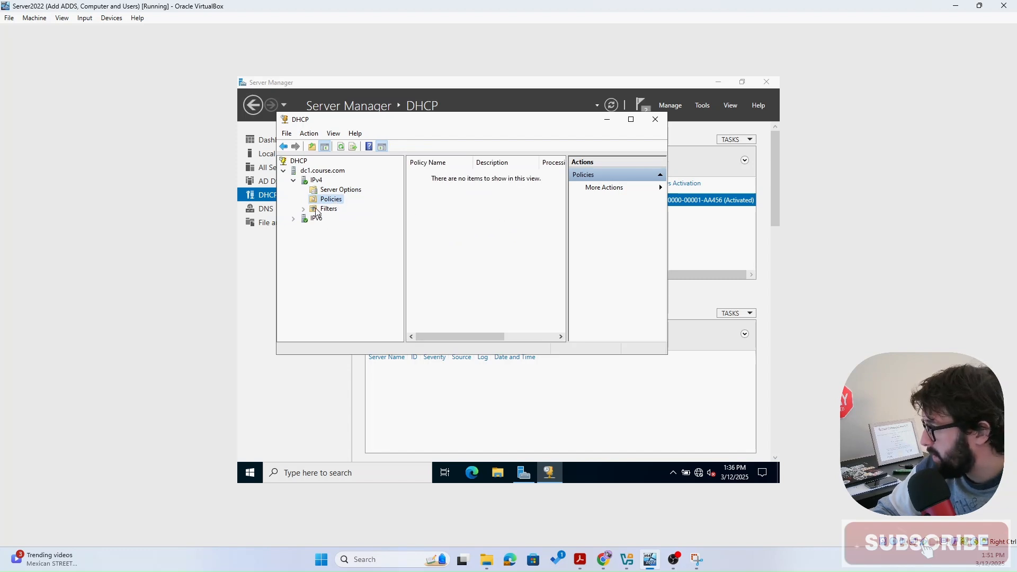
double_click(317, 210)
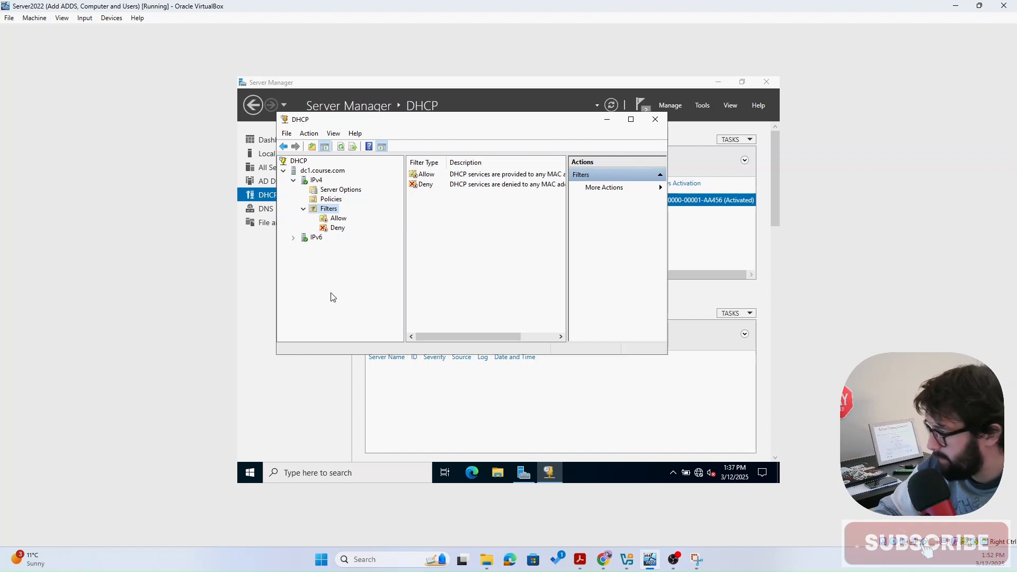
left_click(314, 180)
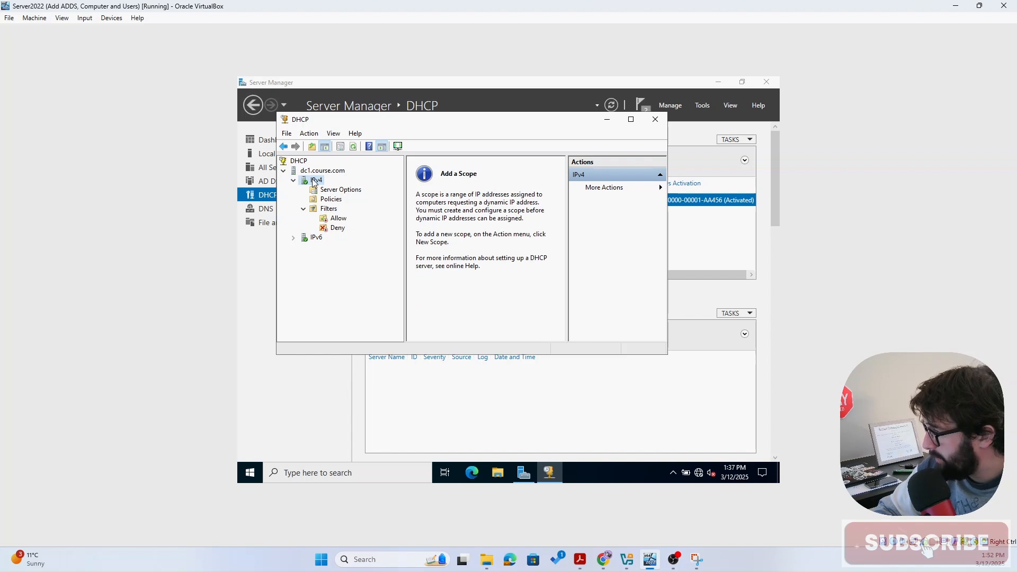
right_click(315, 183)
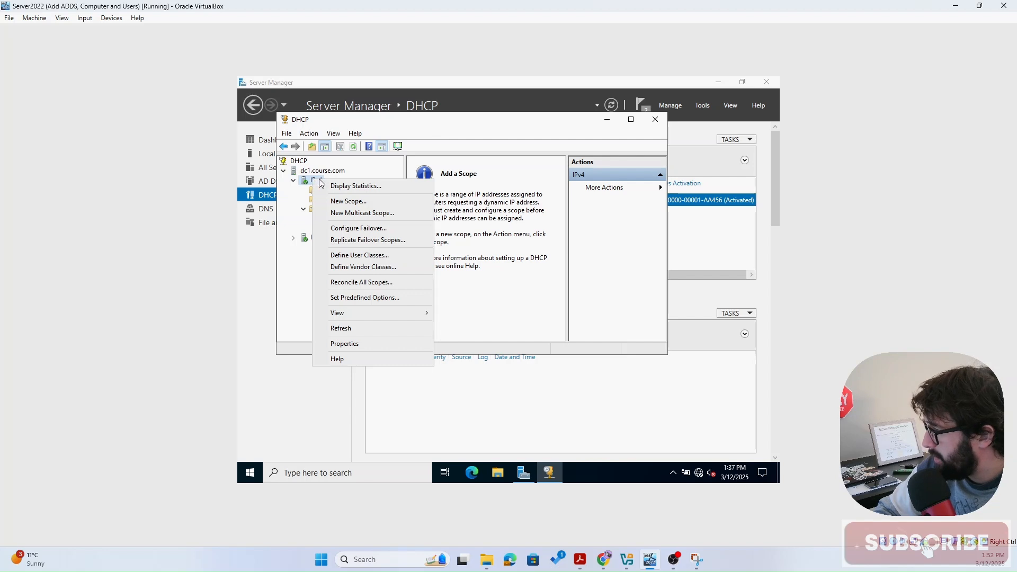
Start a new IPv4 scope named LAN and advance to its IP Address Range page
left_click(386, 204)
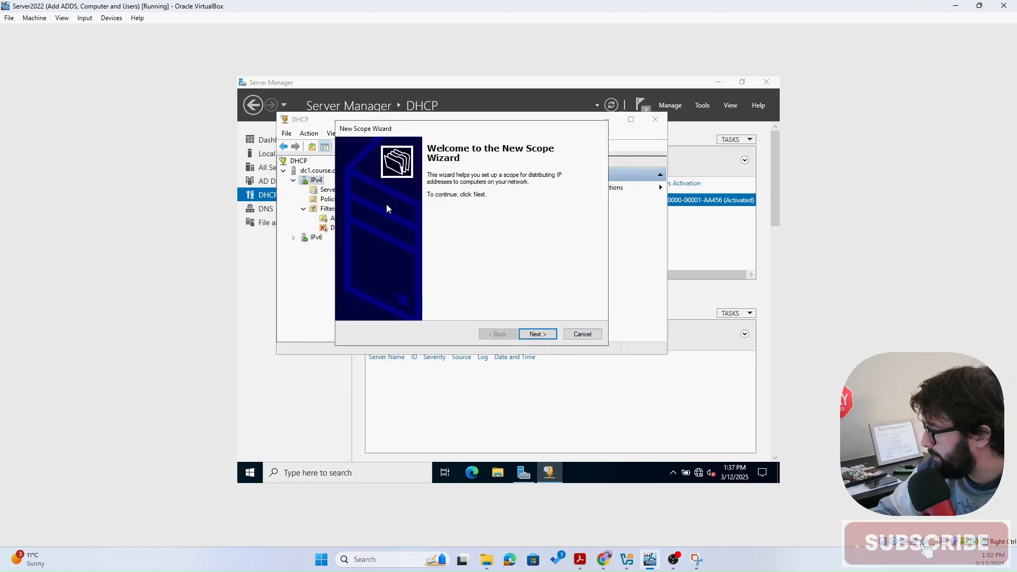
left_click(545, 335)
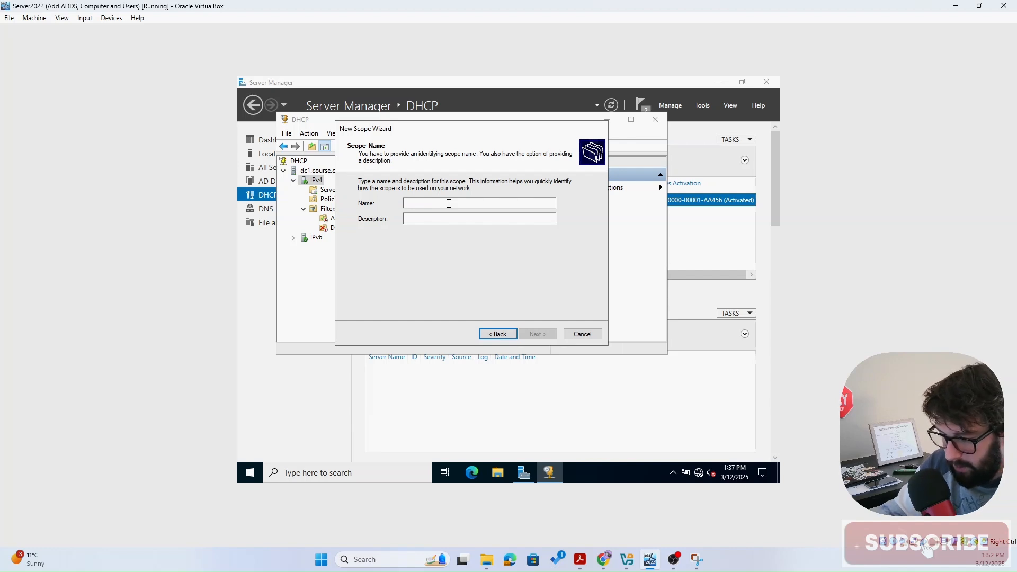
type("L")
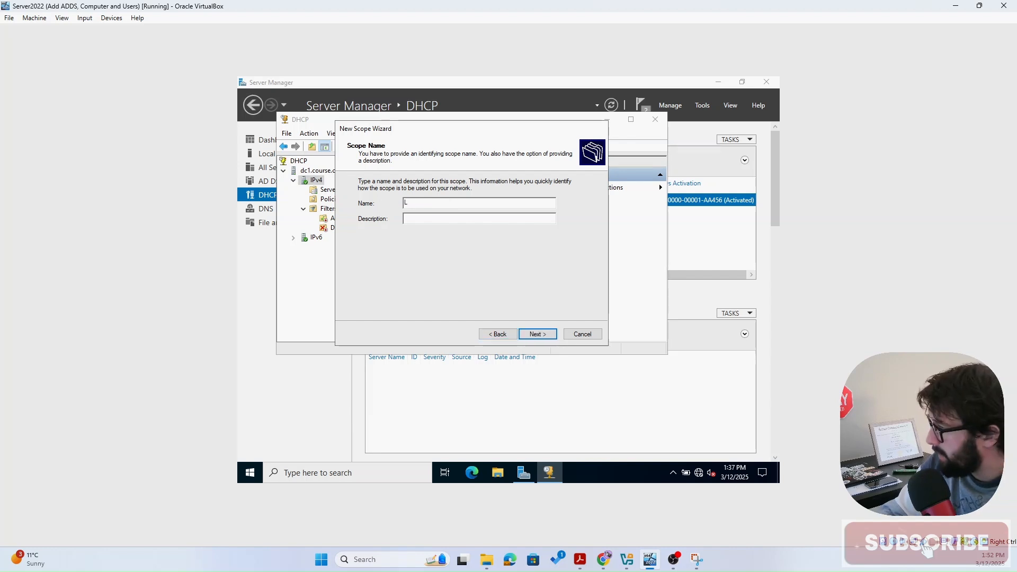
type("AN")
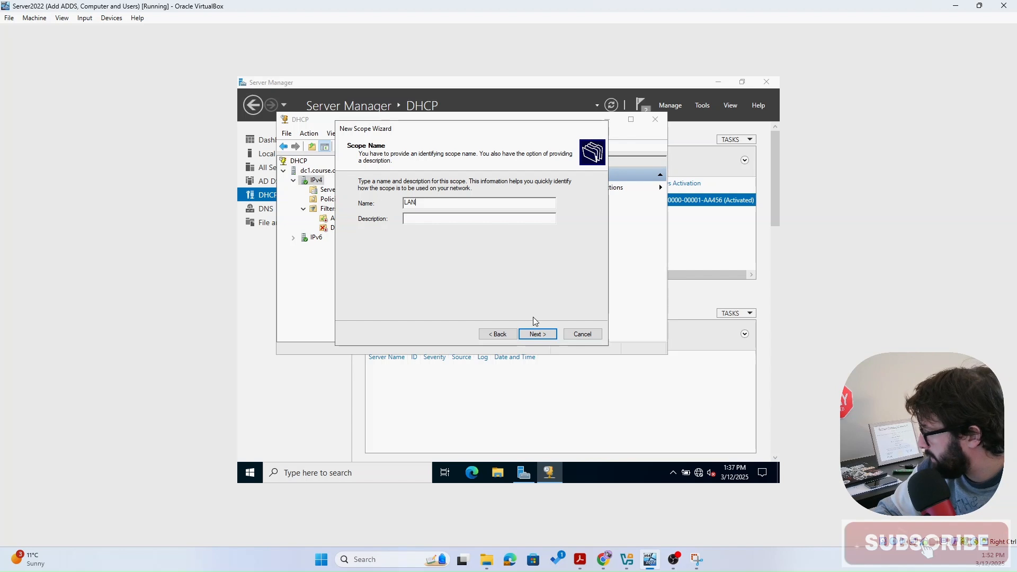
left_click(534, 333)
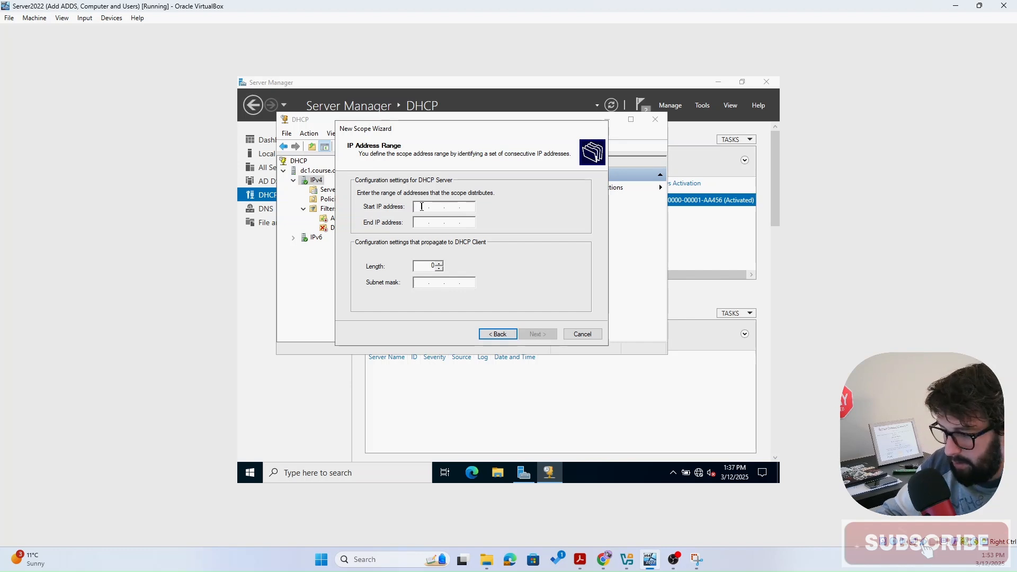
Set the scope range 192.168.10.1 to 192.168.10.100 with a 255.255.255.0 (/24) mask
type("92 . ")
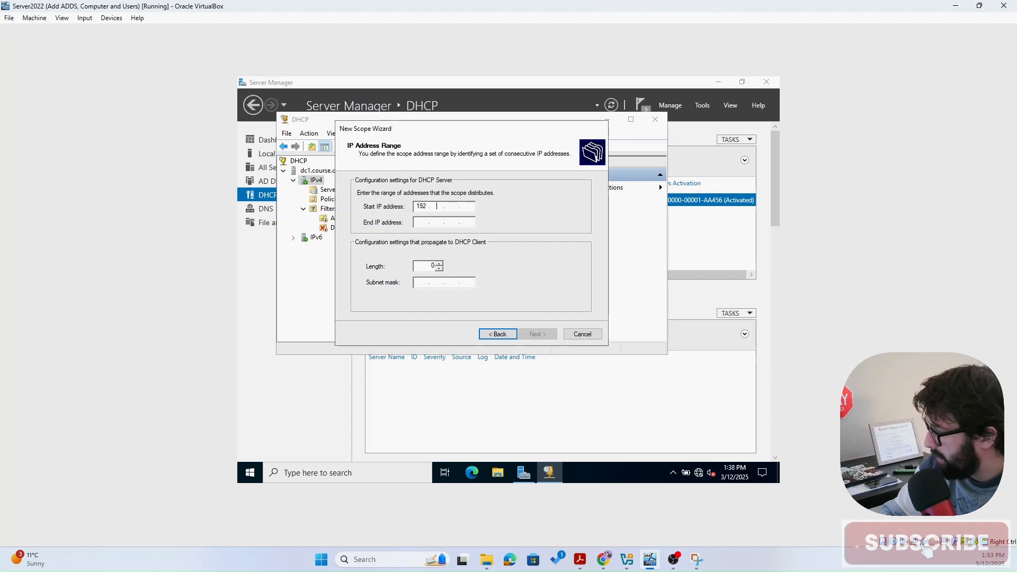
type("168 . ")
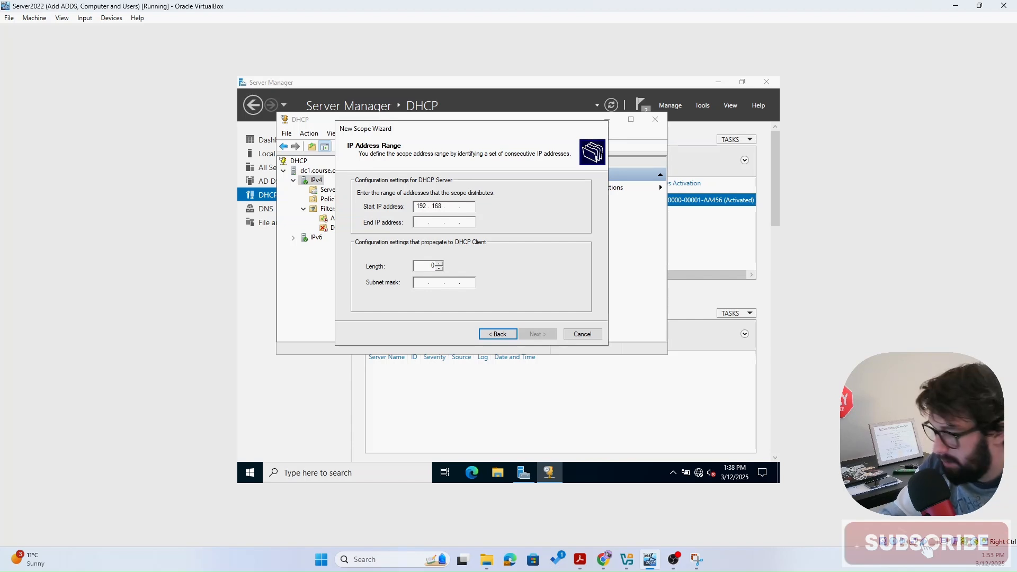
type("10 .")
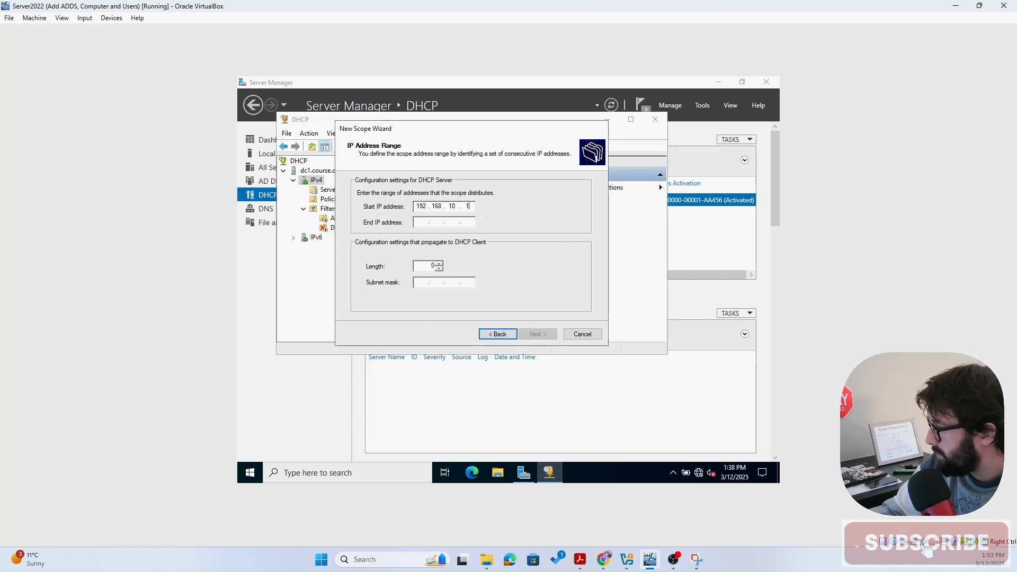
key("Tab")
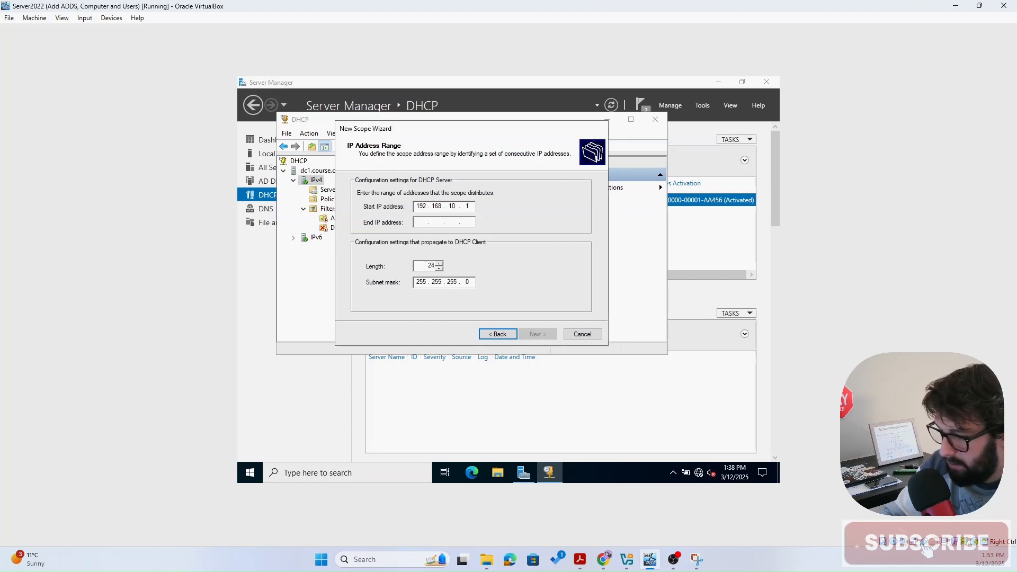
type("192 . 1")
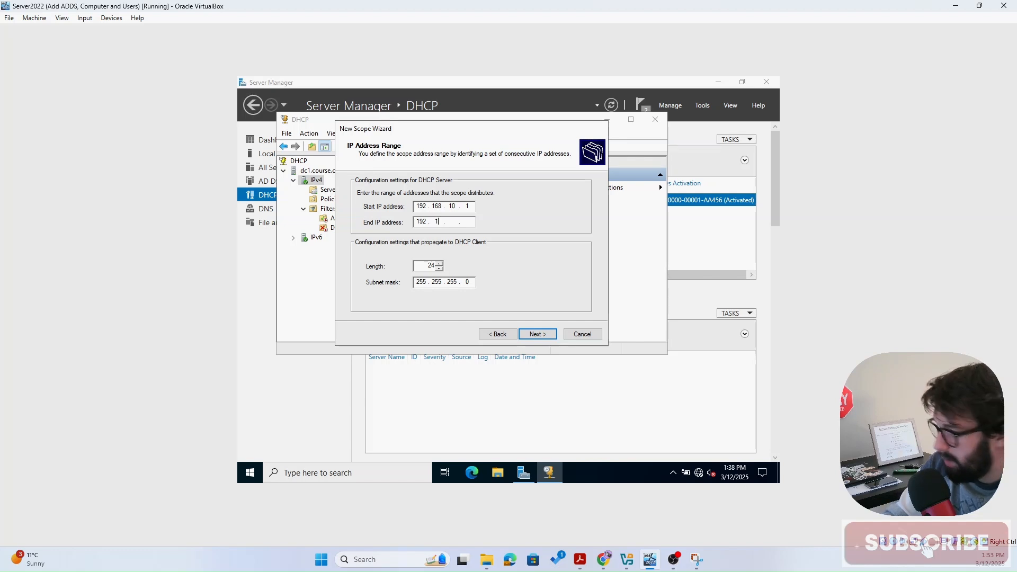
type("68 . 10 . ")
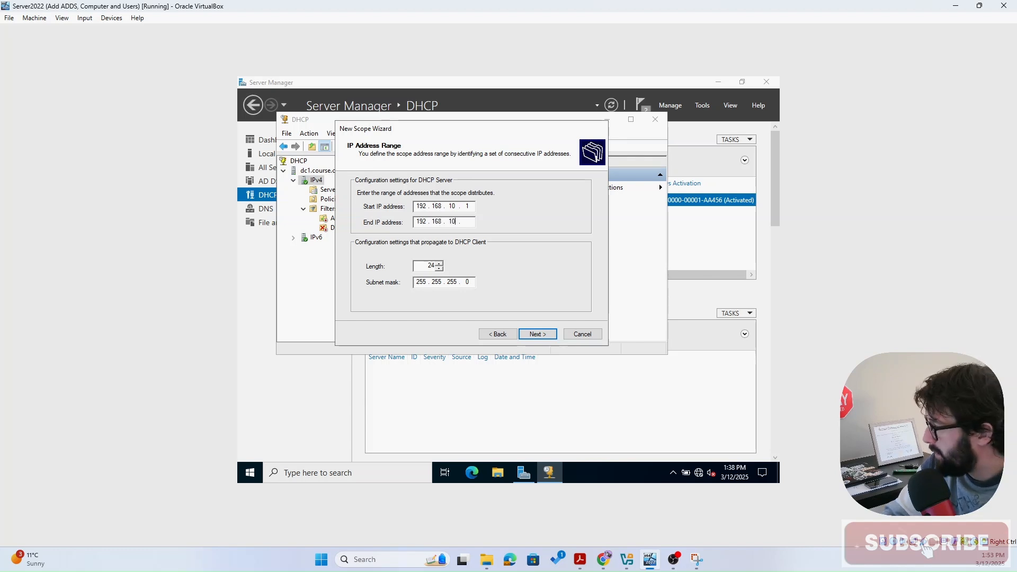
type("100")
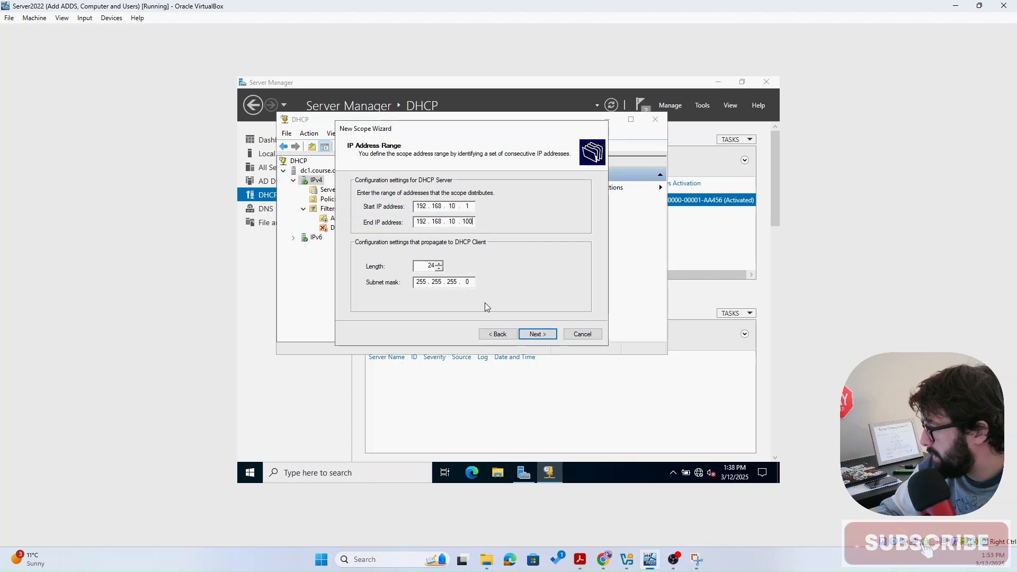
left_click(534, 338)
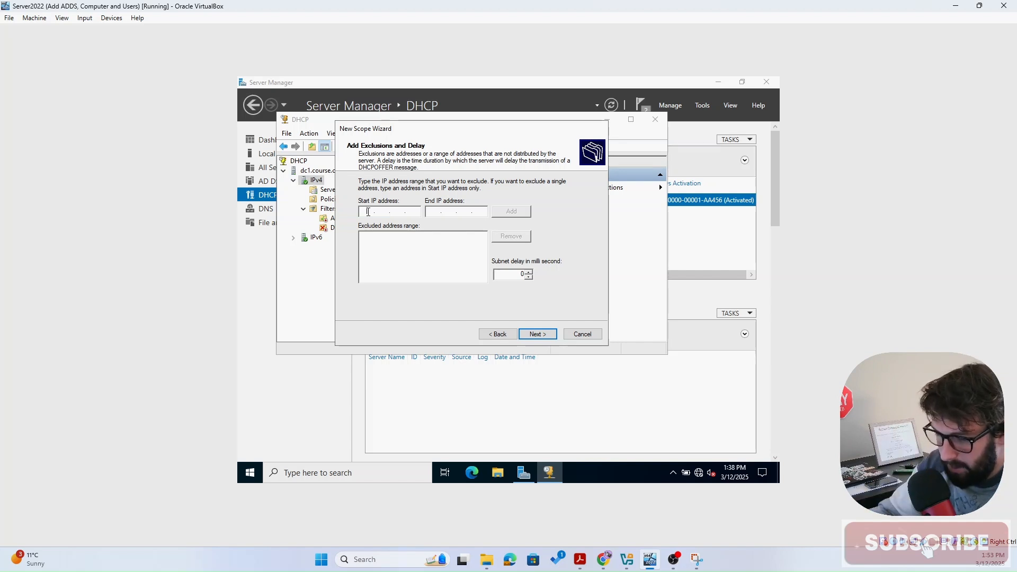
Add the exclusion range 192.168.10.1 to 192.168.10.20 to the scope
type("192...")
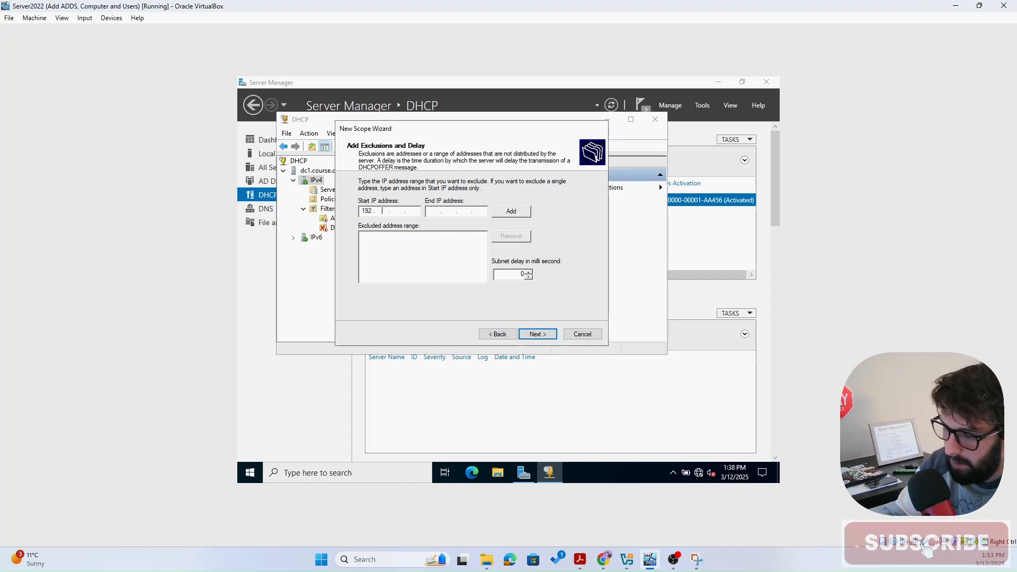
type("168 ")
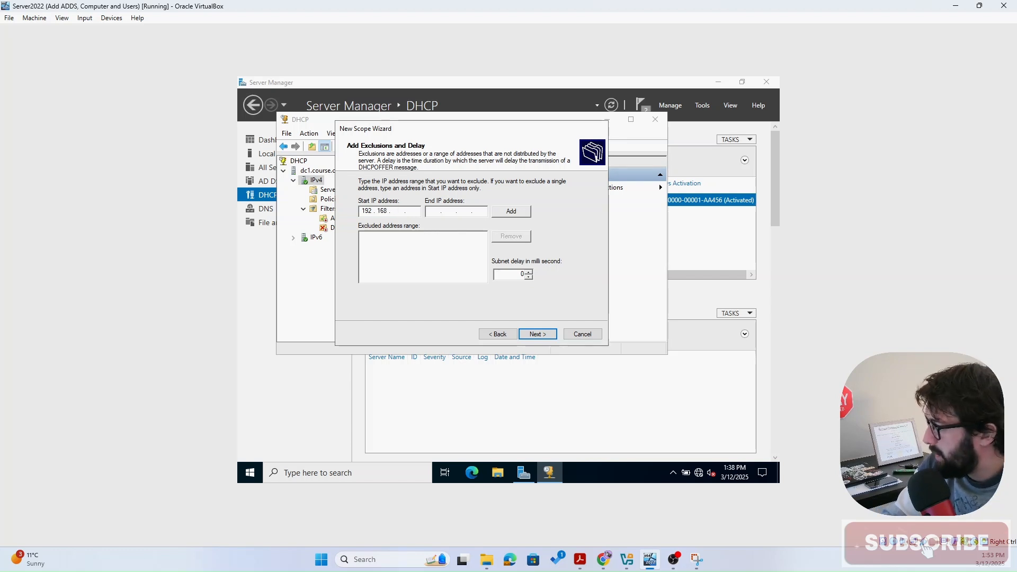
type("10.")
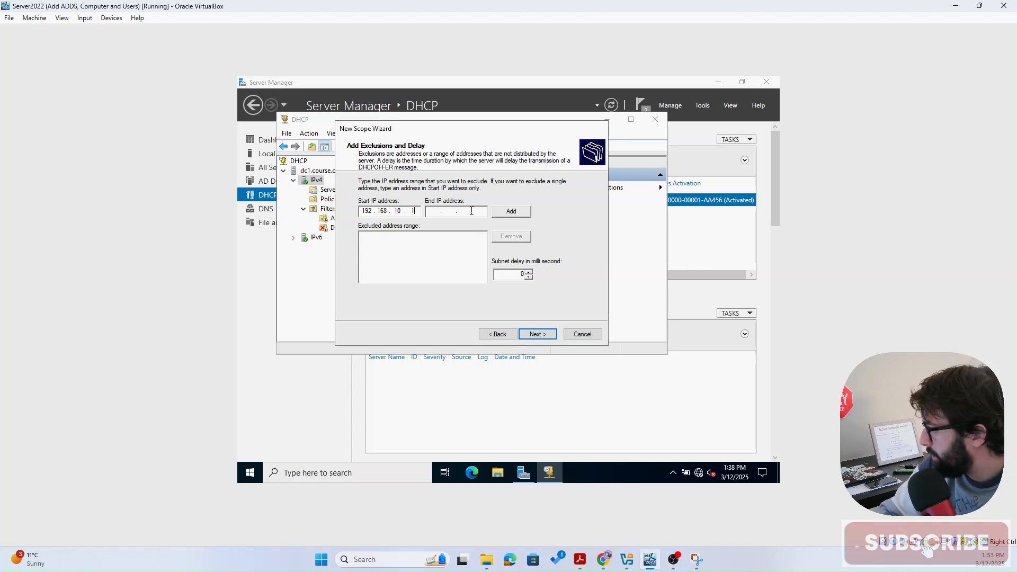
type("192 . . .")
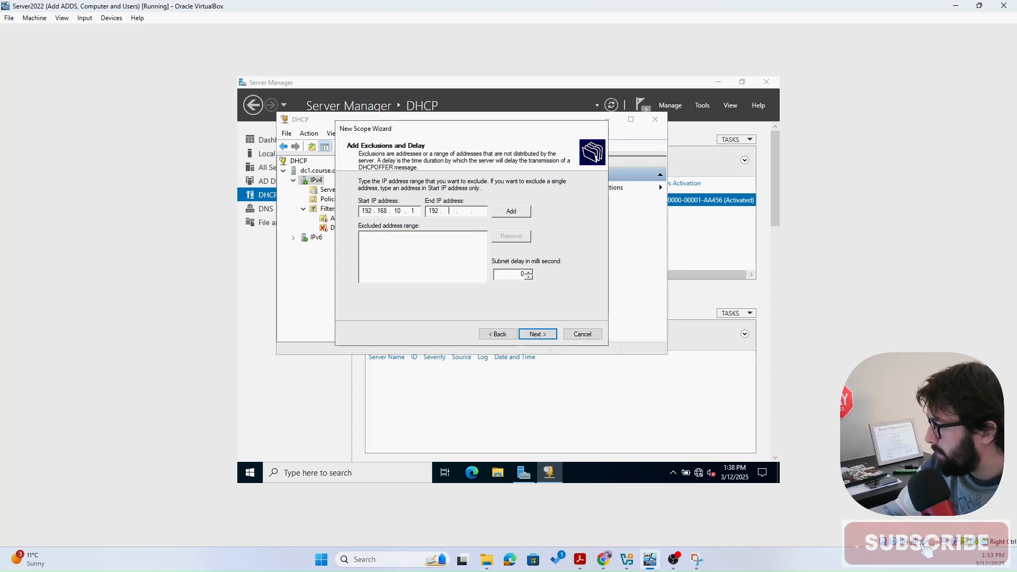
type("168")
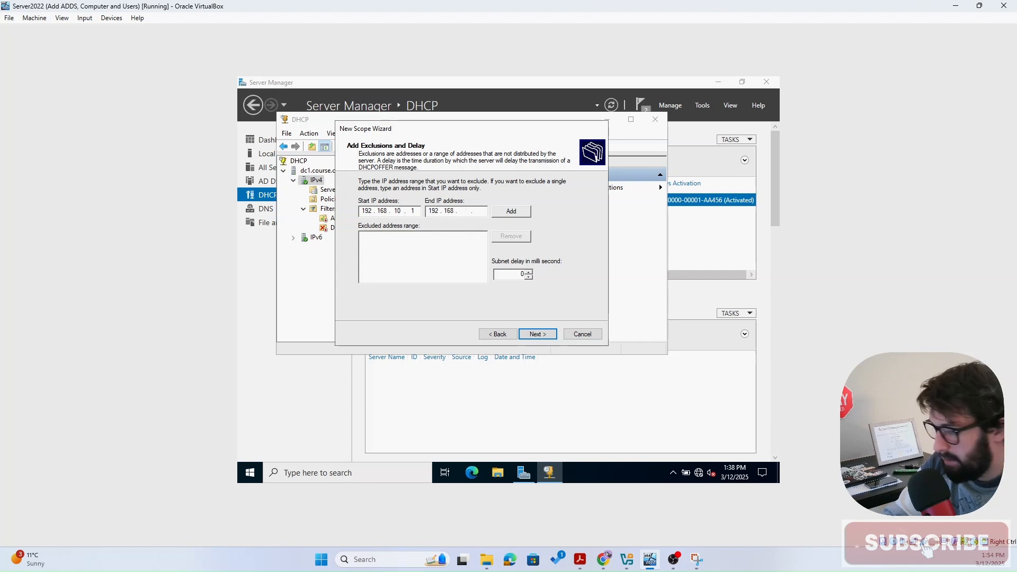
type("10")
type("20")
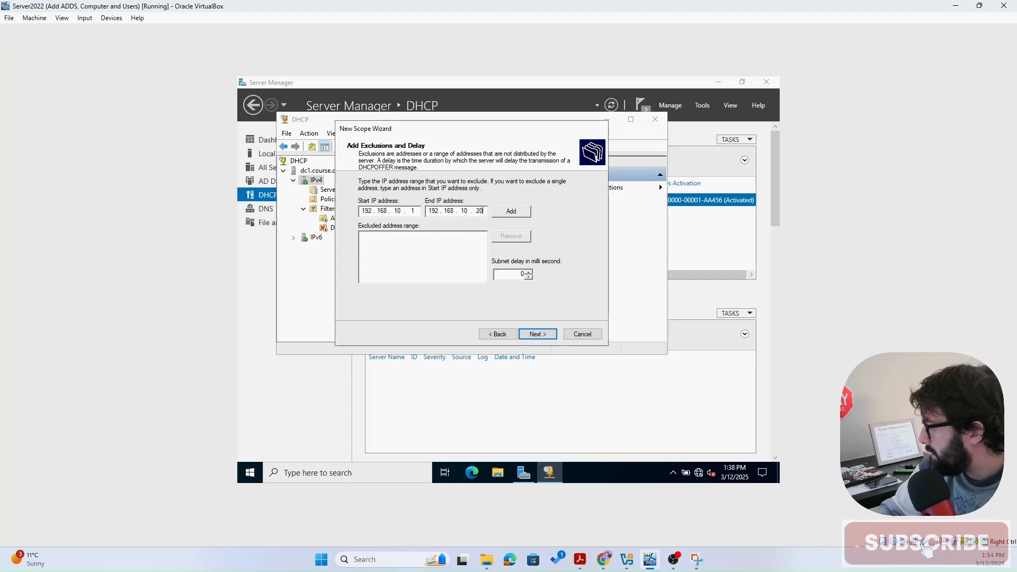
left_click(521, 214)
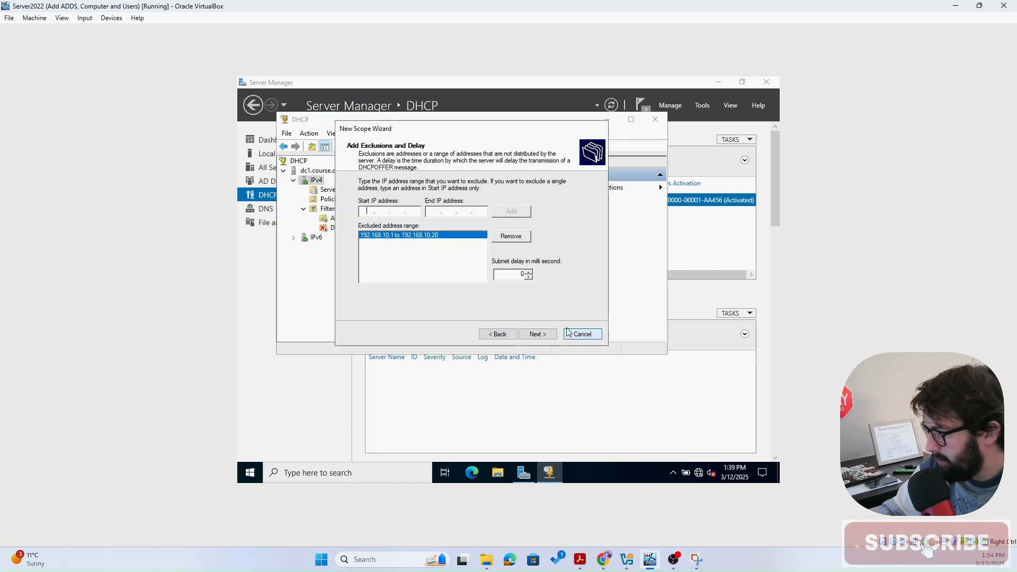
Keep the default lease duration and choose to configure DHCP options now
left_click(538, 335)
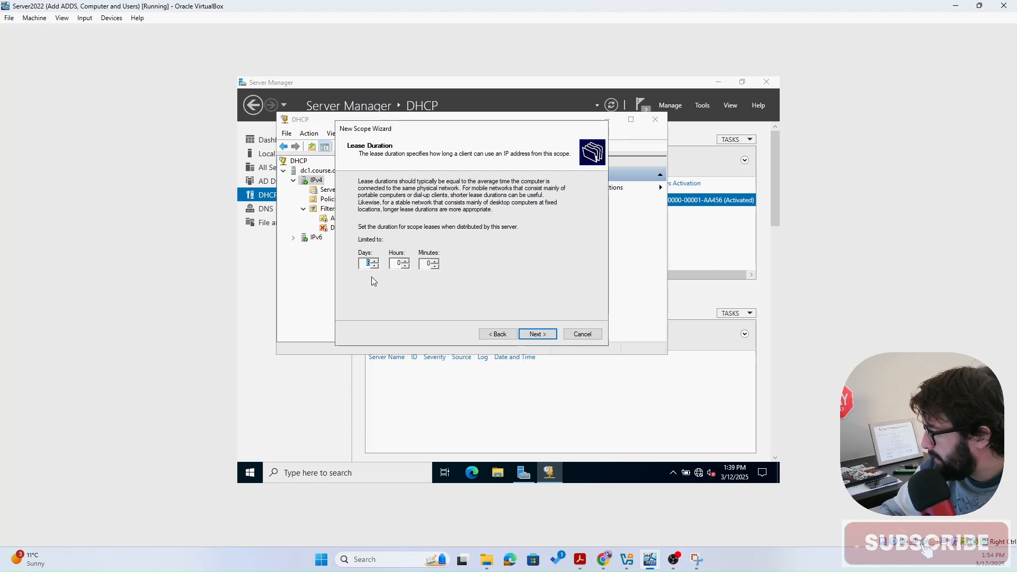
left_click(538, 334)
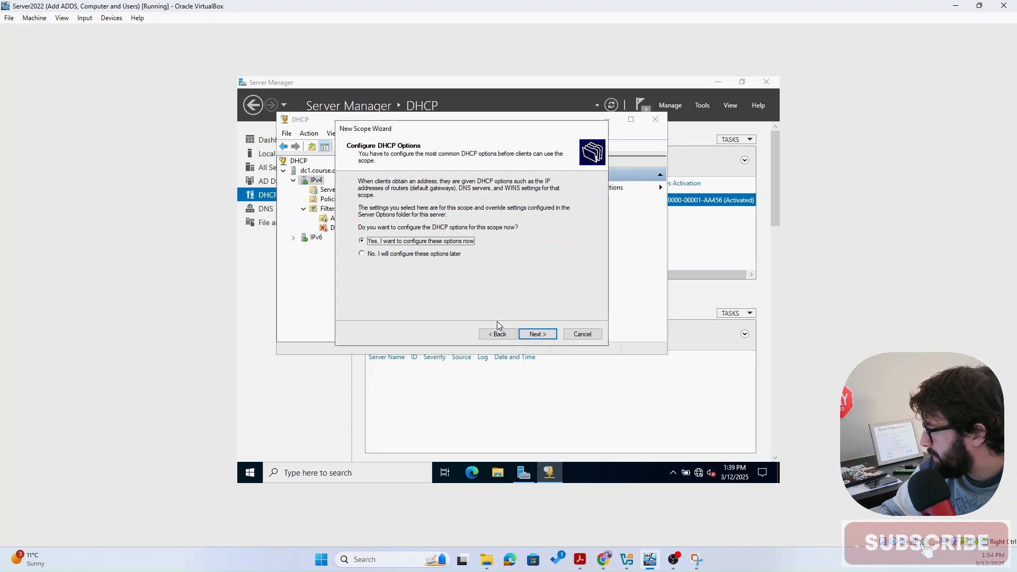
left_click(538, 334)
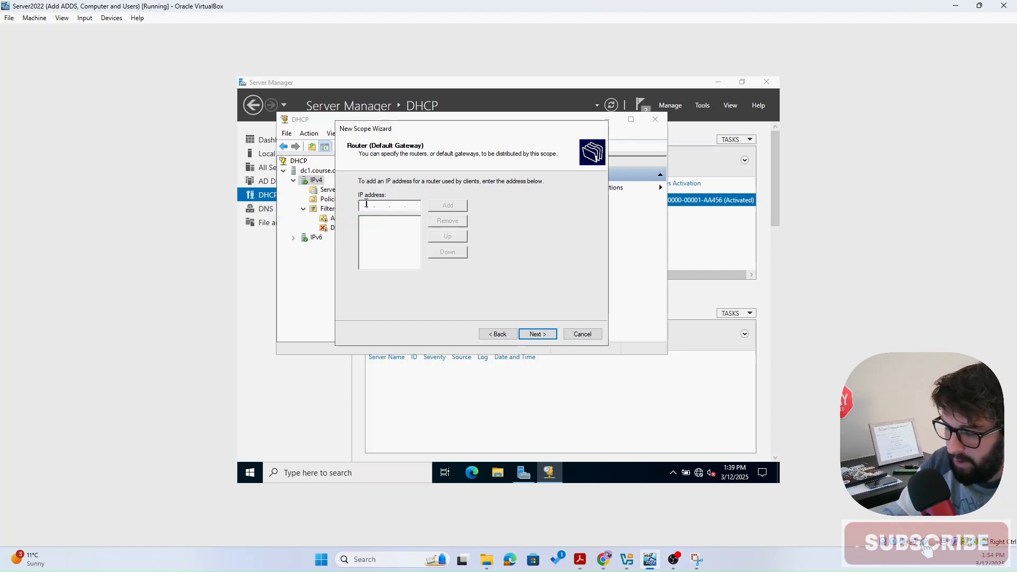
Add 192.168.10.10 as the scope's router (default gateway) and continue
type("192.")
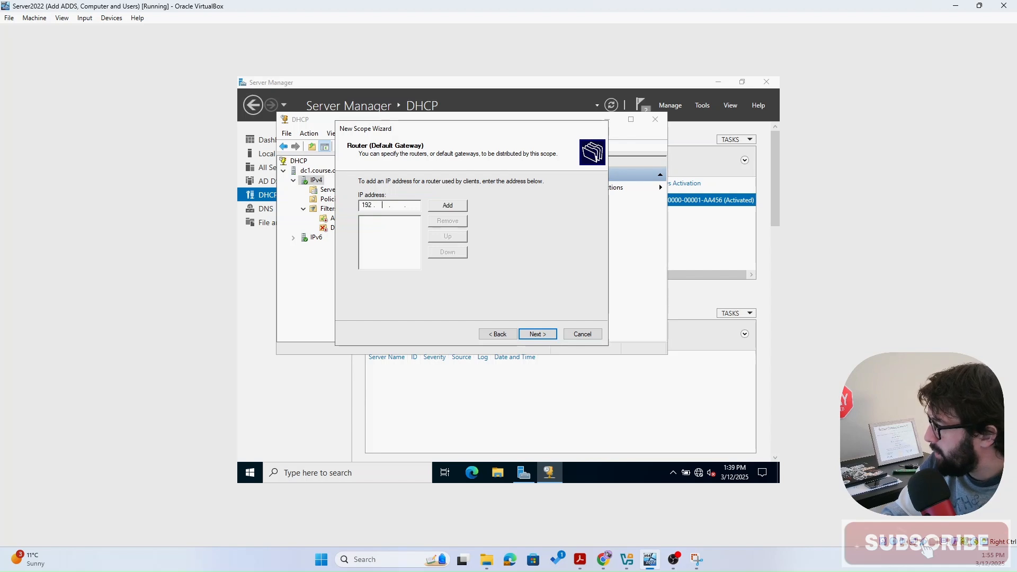
type("168.")
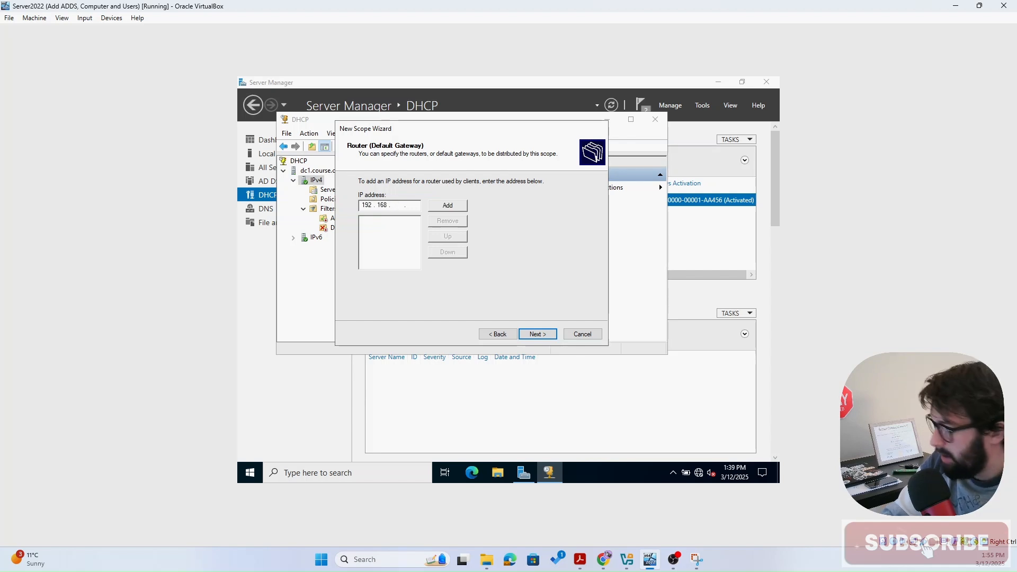
type("10.")
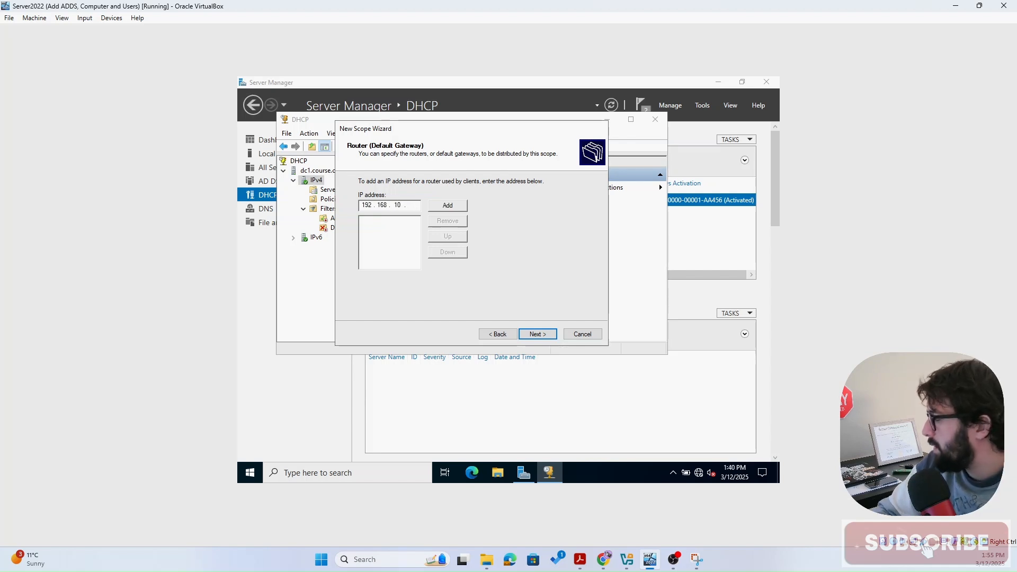
type("1")
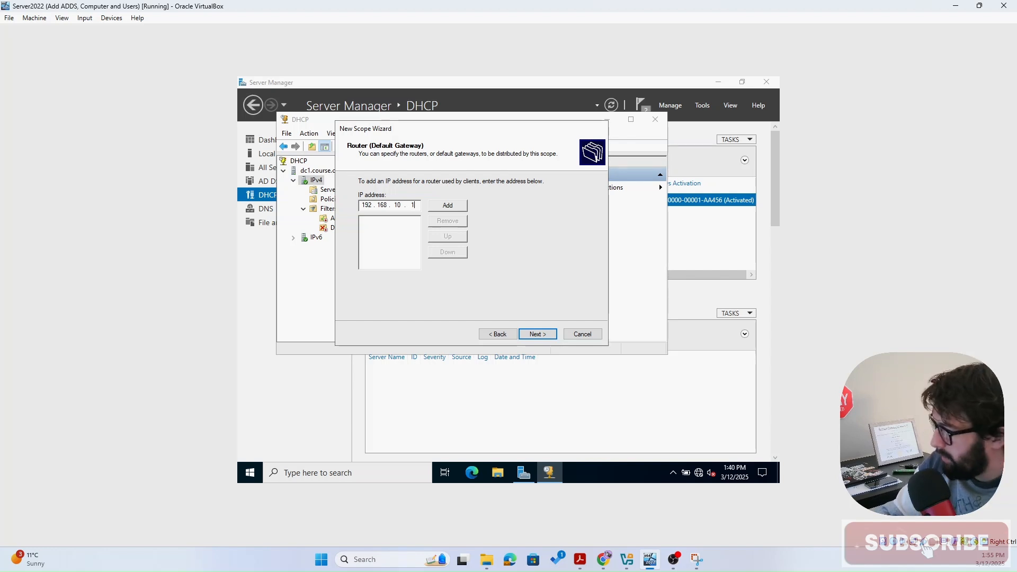
type("0")
left_click(450, 205)
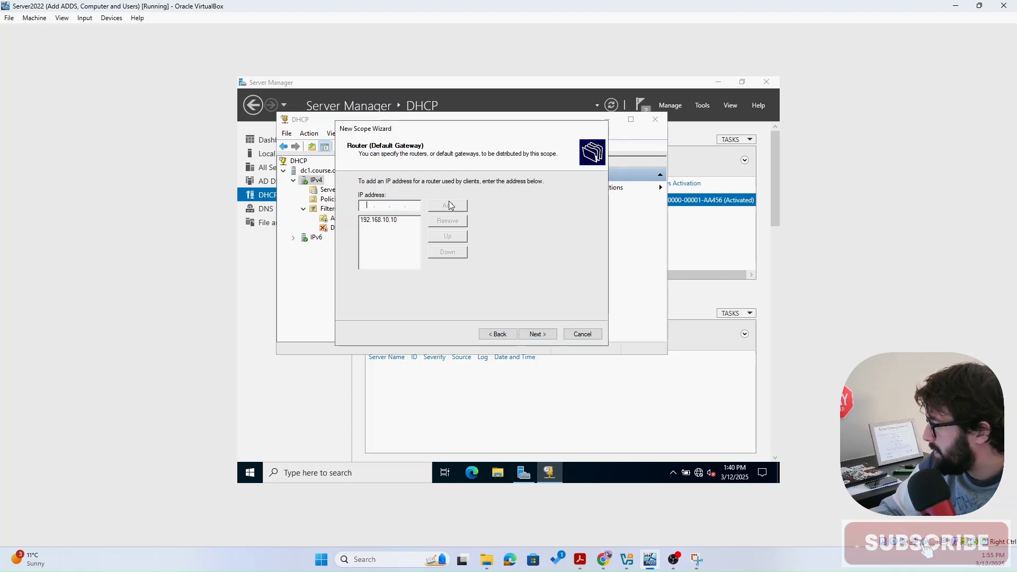
left_click(538, 334)
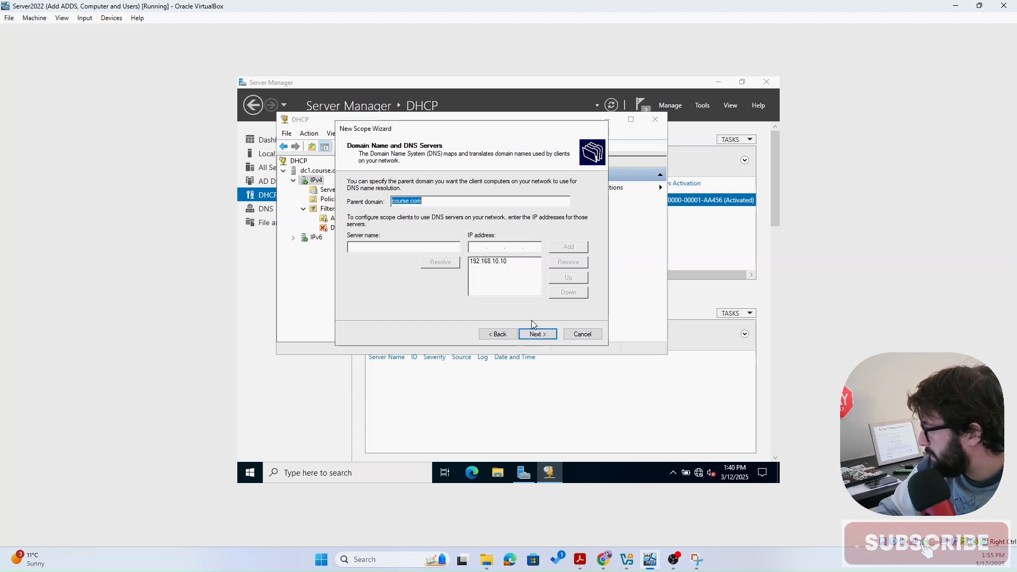
Accept domain course.com and DNS 192.168.10.10, skip WINS, activate and finish the scope, then expand it
left_click(533, 335)
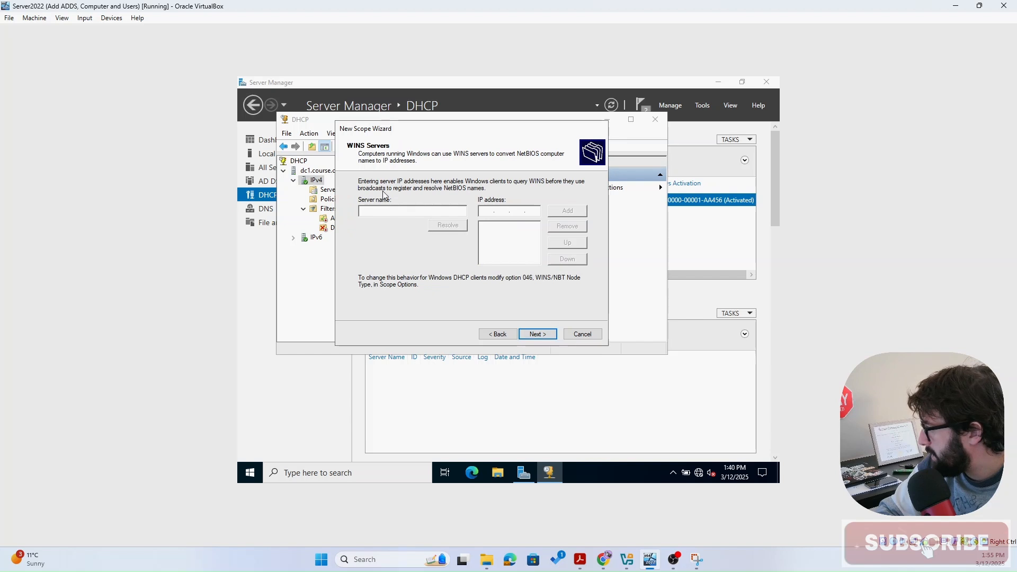
left_click(538, 337)
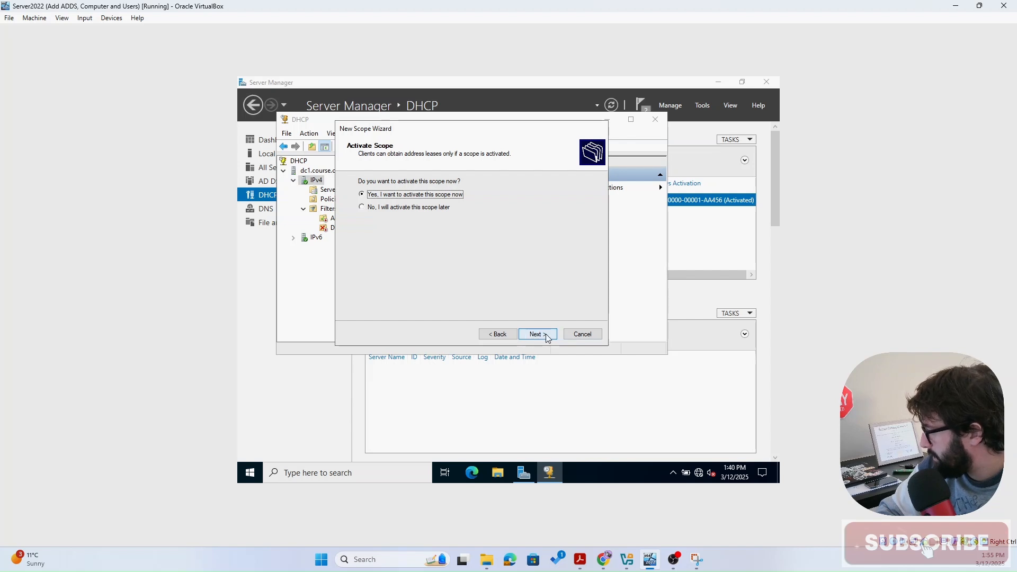
left_click(547, 338)
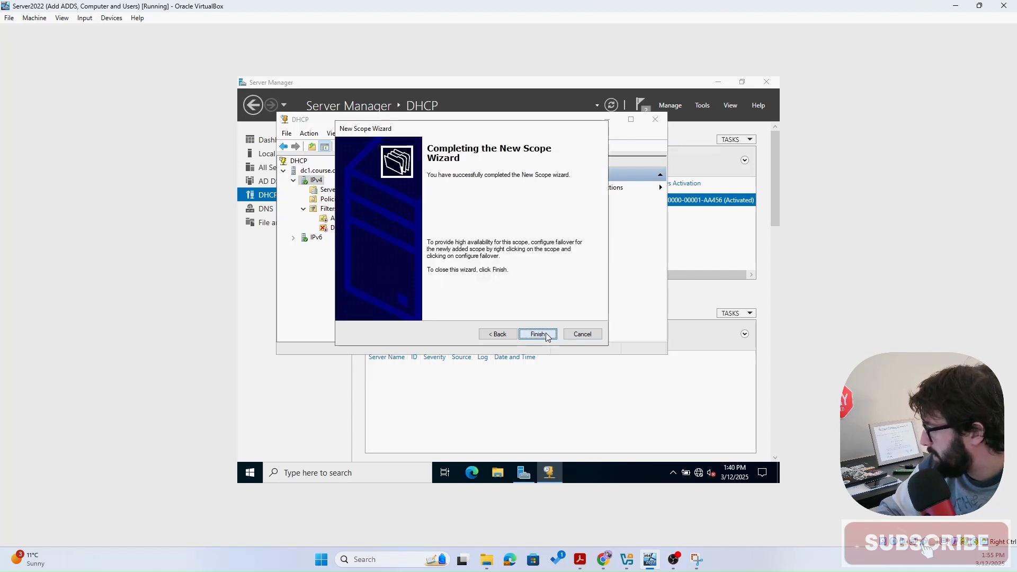
left_click(537, 335)
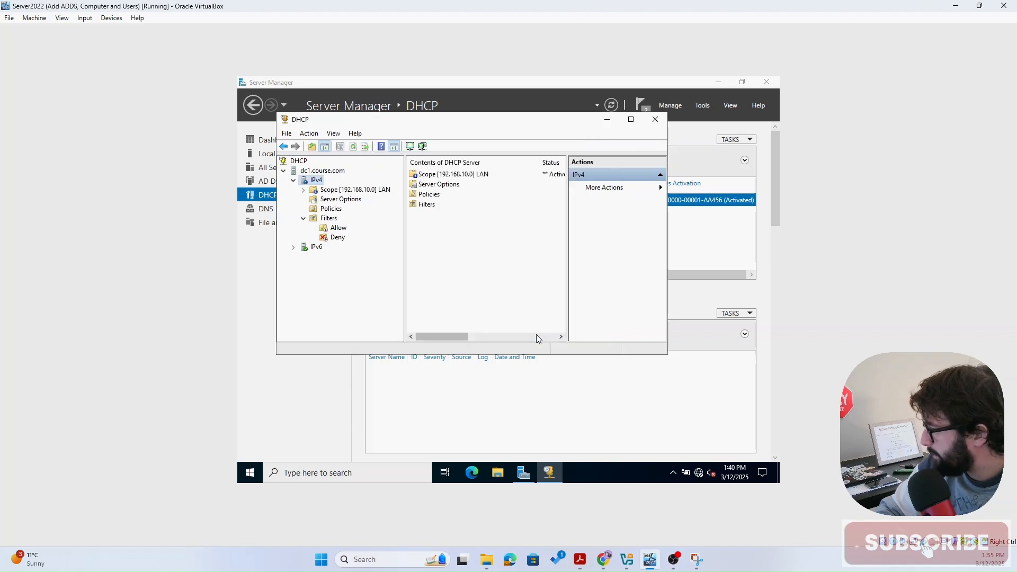
double_click(346, 190)
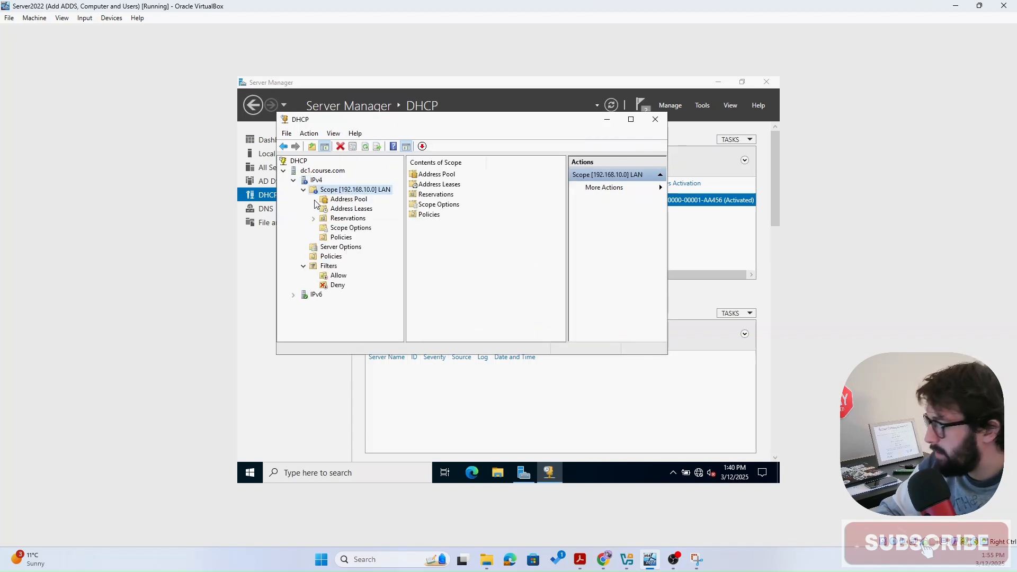
Review the scope's Address Pool, Address Leases, Reservations, Scope Options and Policies
left_click(440, 176)
double_click(440, 177)
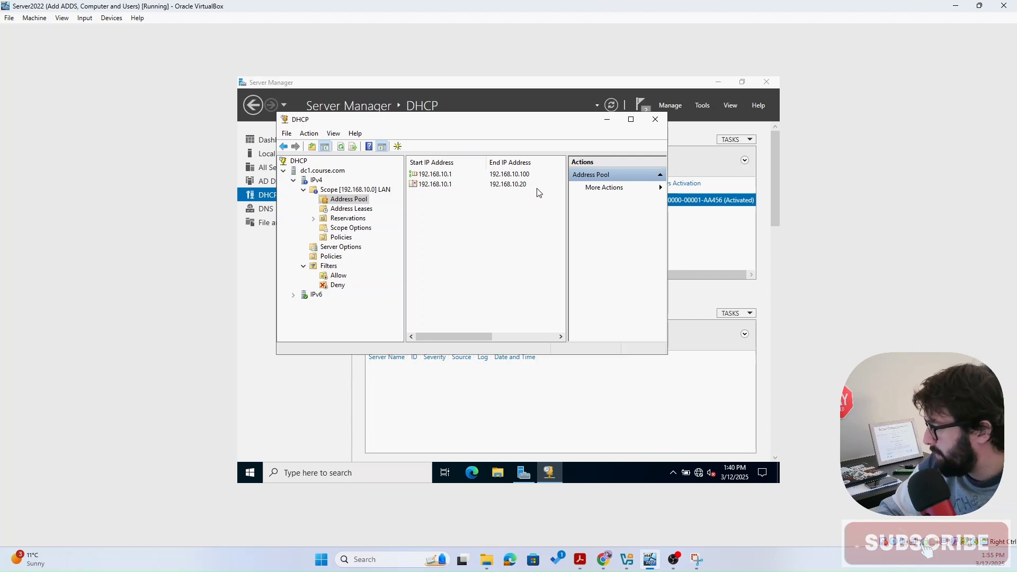
left_click(341, 209)
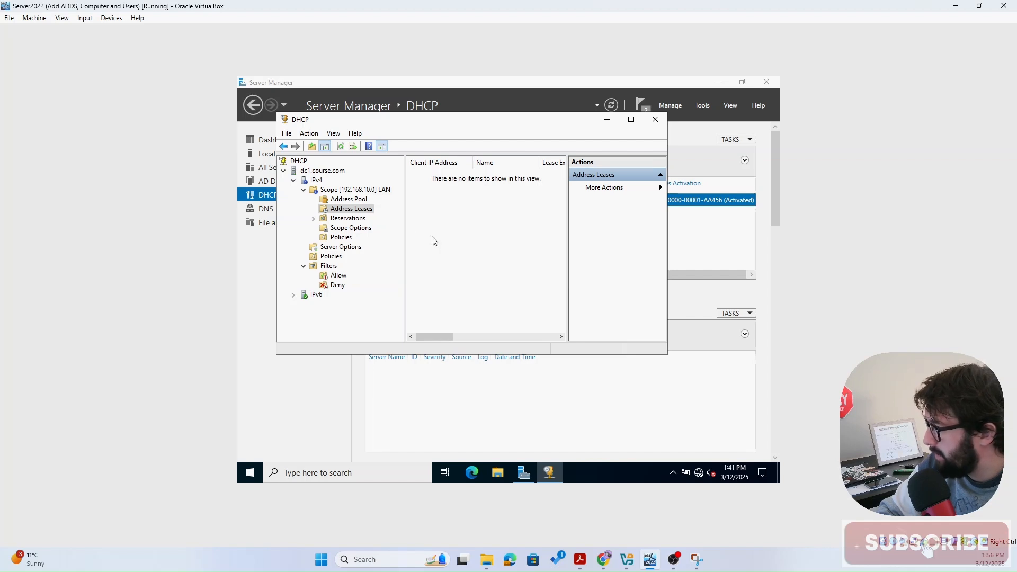
left_click(337, 219)
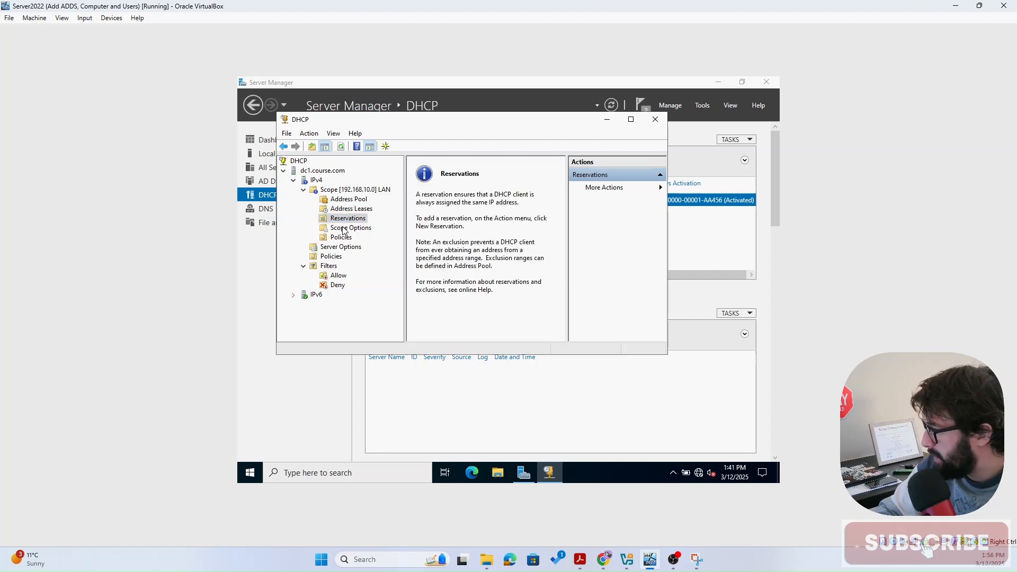
left_click(341, 228)
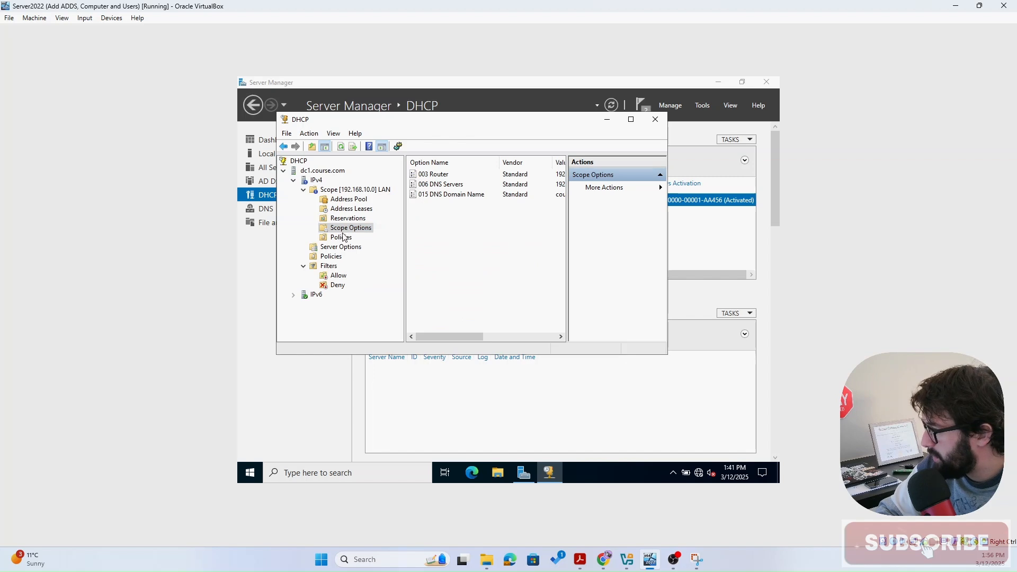
left_click(341, 240)
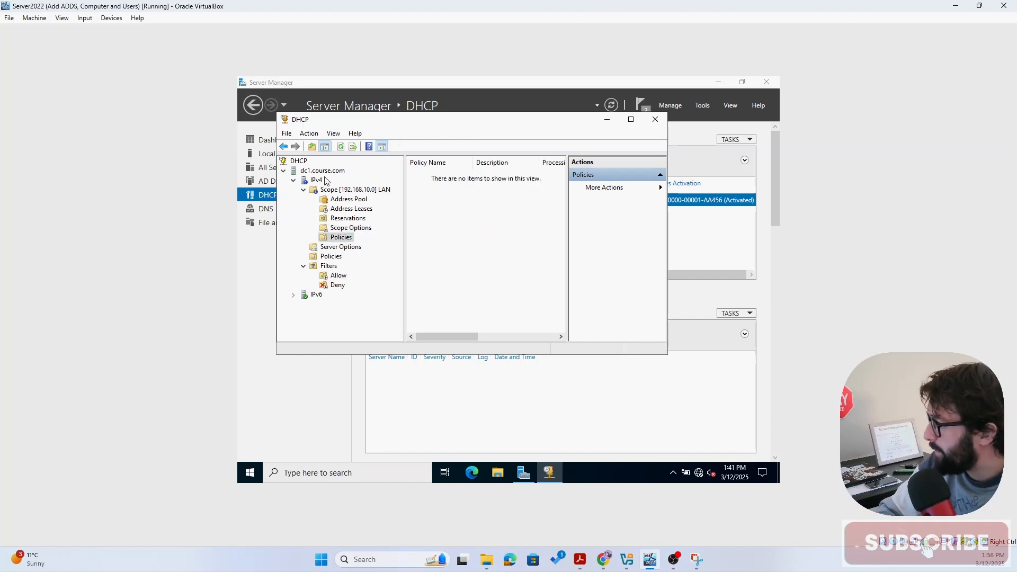
Re-expand dc1.course.com, IPv4 and Scope [192.168.10.0] LAN, then switch to VirtualBox Manager
left_click(304, 190)
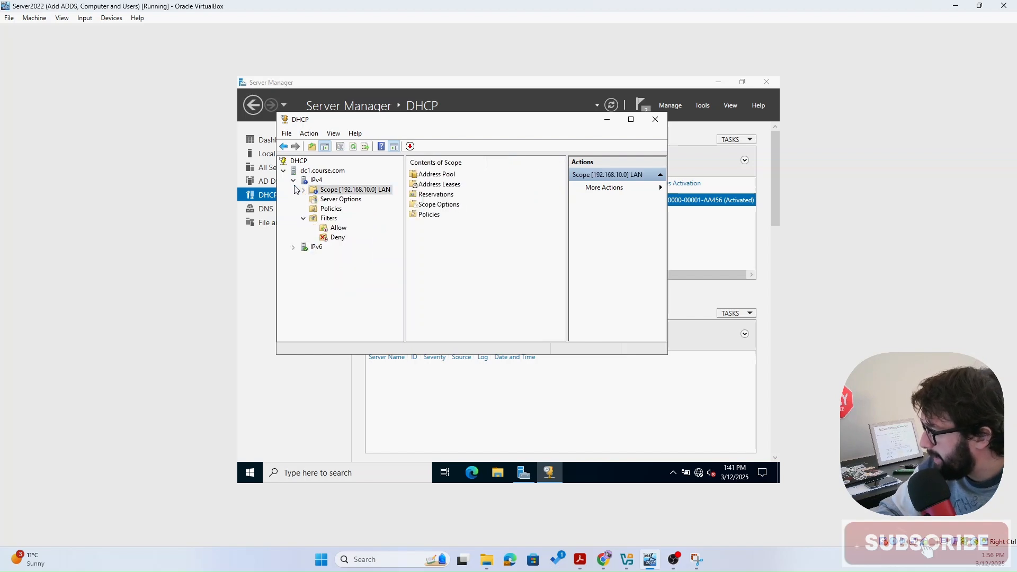
left_click(284, 171)
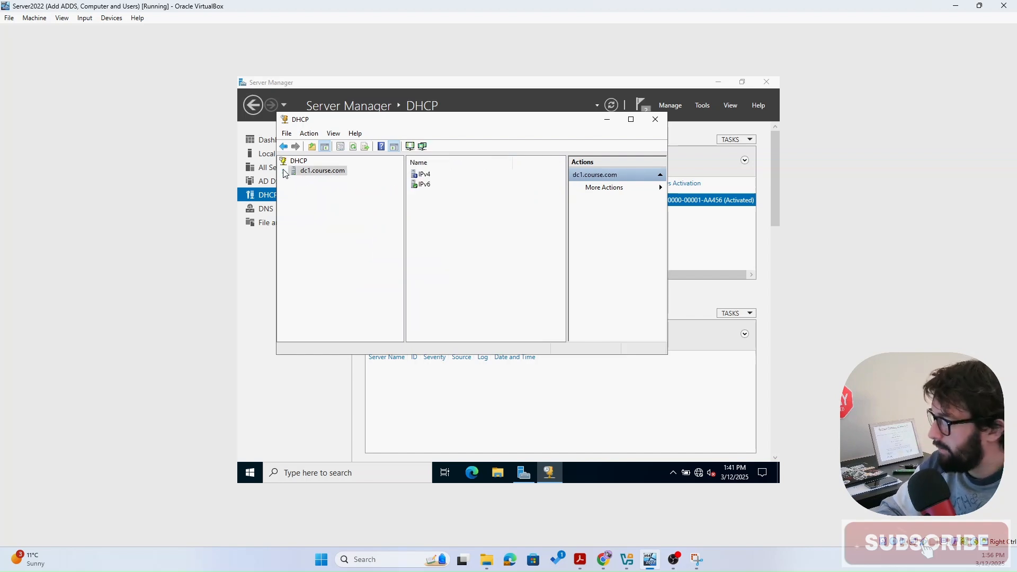
left_click(284, 171)
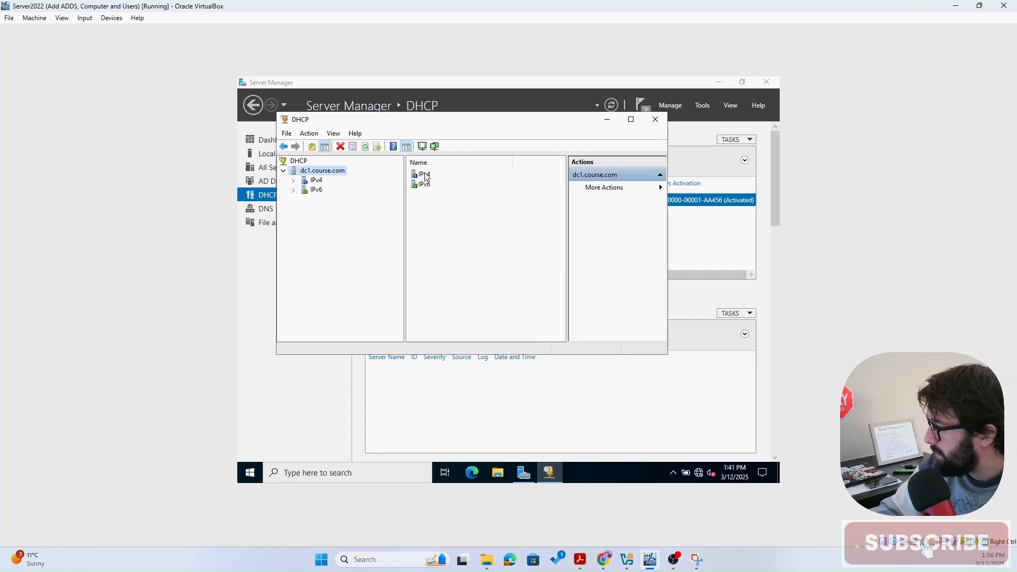
left_click(293, 182)
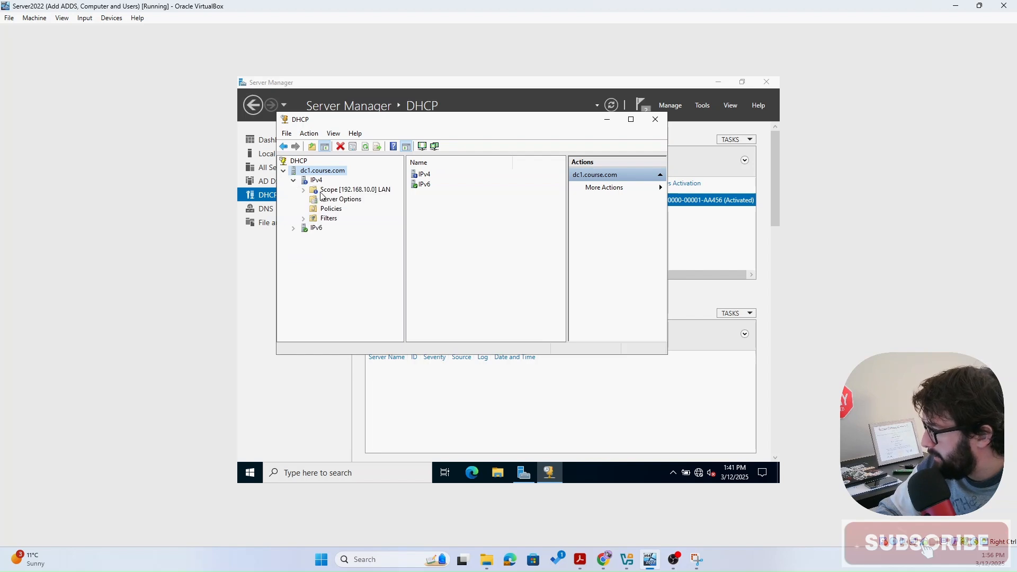
left_click(304, 190)
left_click(322, 191)
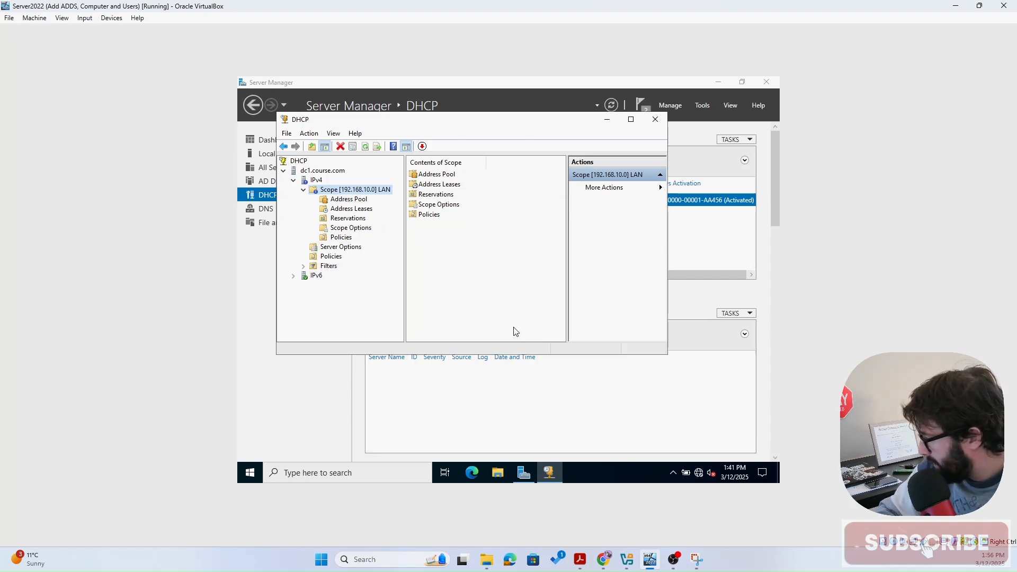
left_click(627, 561)
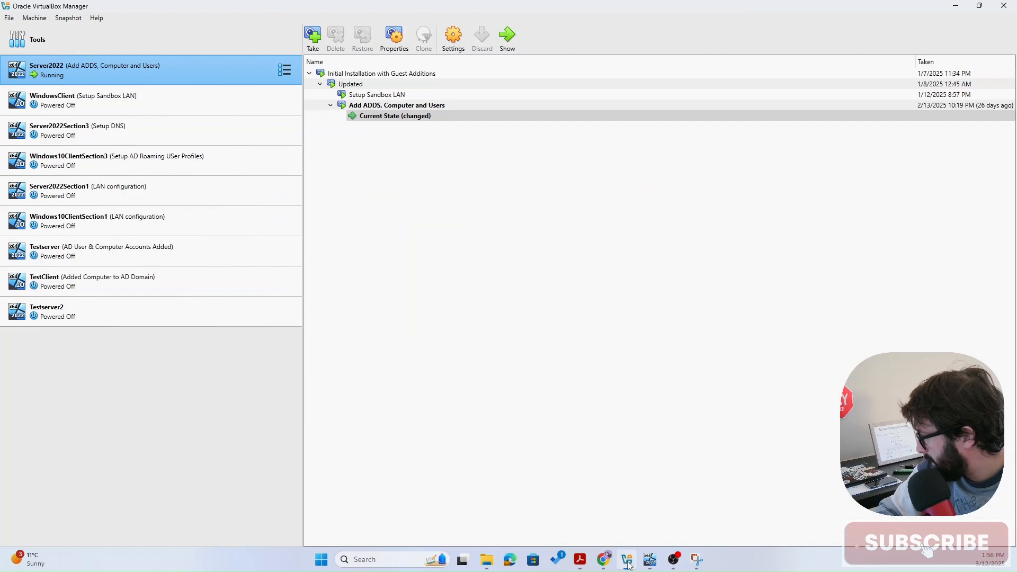
Start the WindowsClient virtual machine and minimize VirtualBox Manager
left_click(176, 103)
left_click(503, 38)
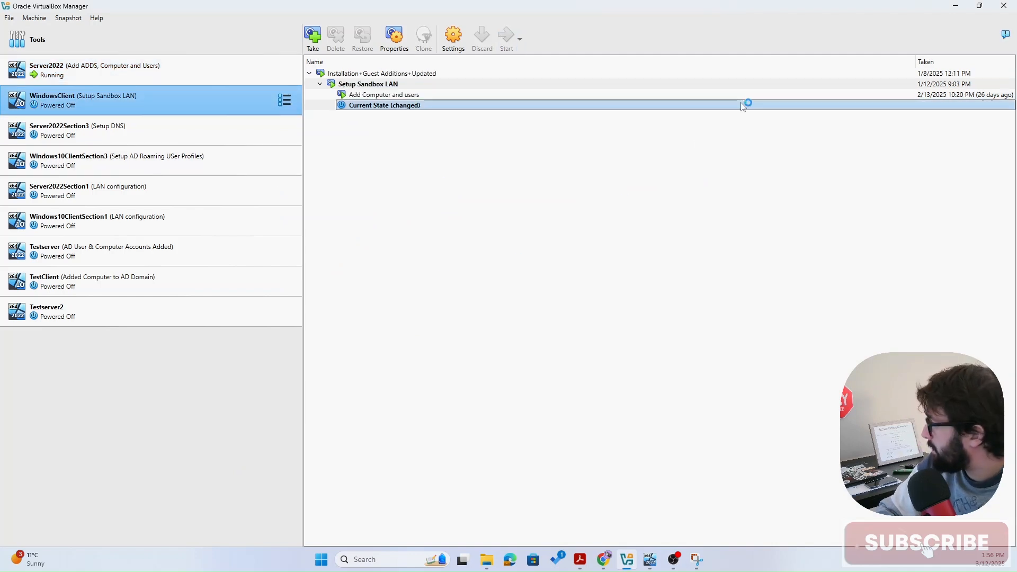
left_click(956, 5)
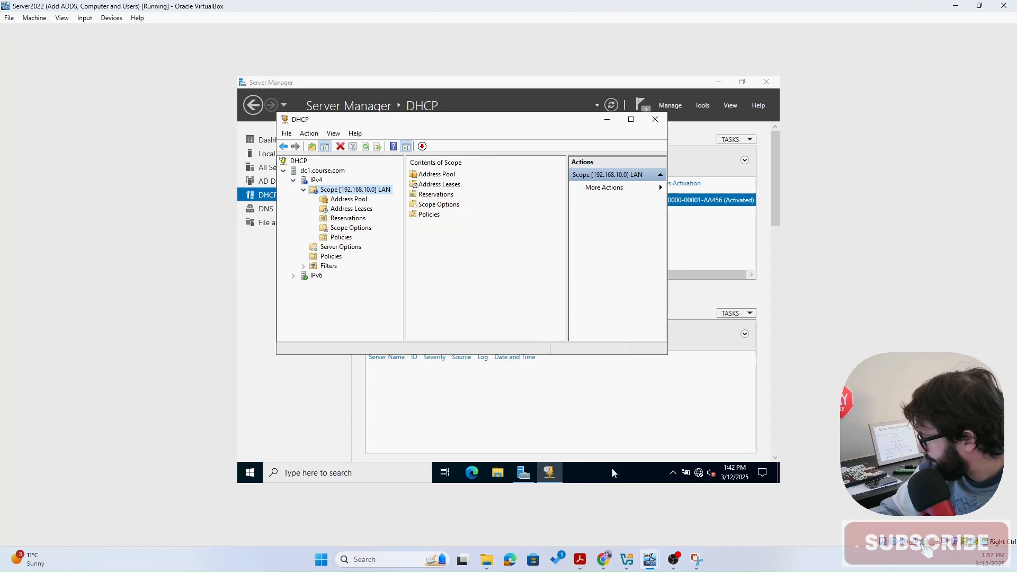
Bring the WindowsClient VM window forward, dismiss its notifications, and clear the lock screen
mouse_move(656, 565)
left_click(682, 500)
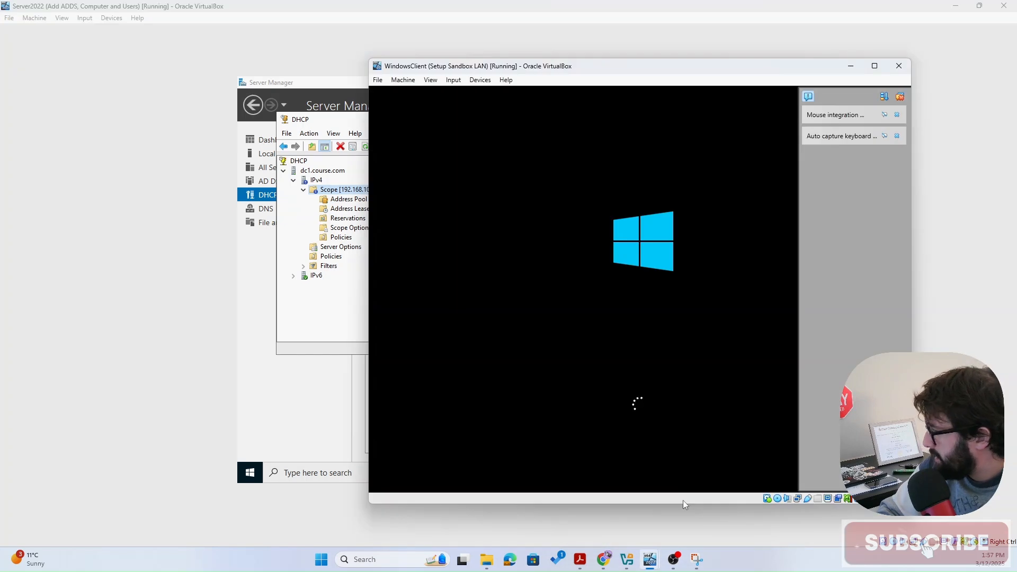
left_click(900, 97)
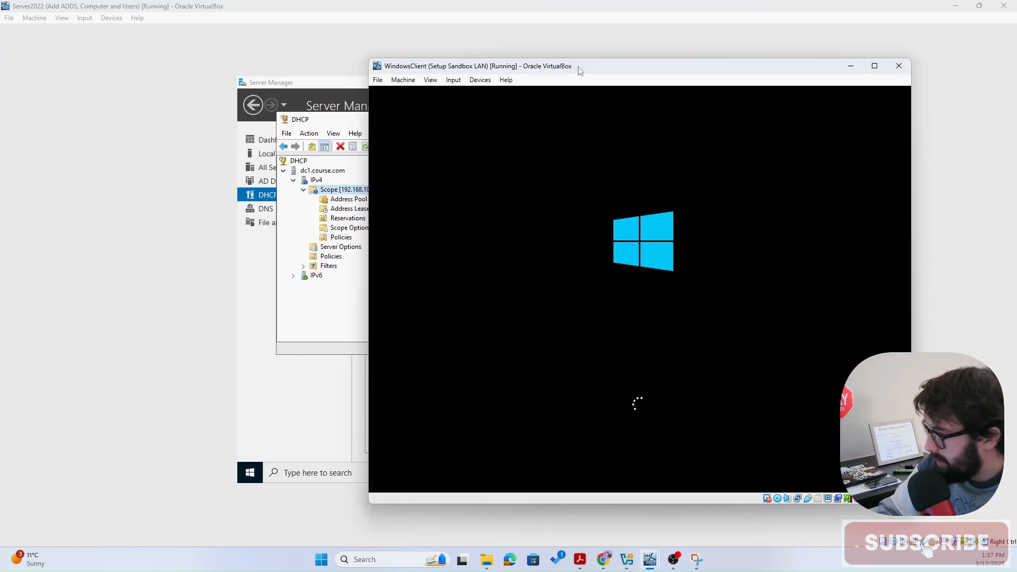
mouse_move(583, 70)
left_mouse_down()
mouse_move(557, 83)
mouse_move(593, 83)
left_mouse_up()
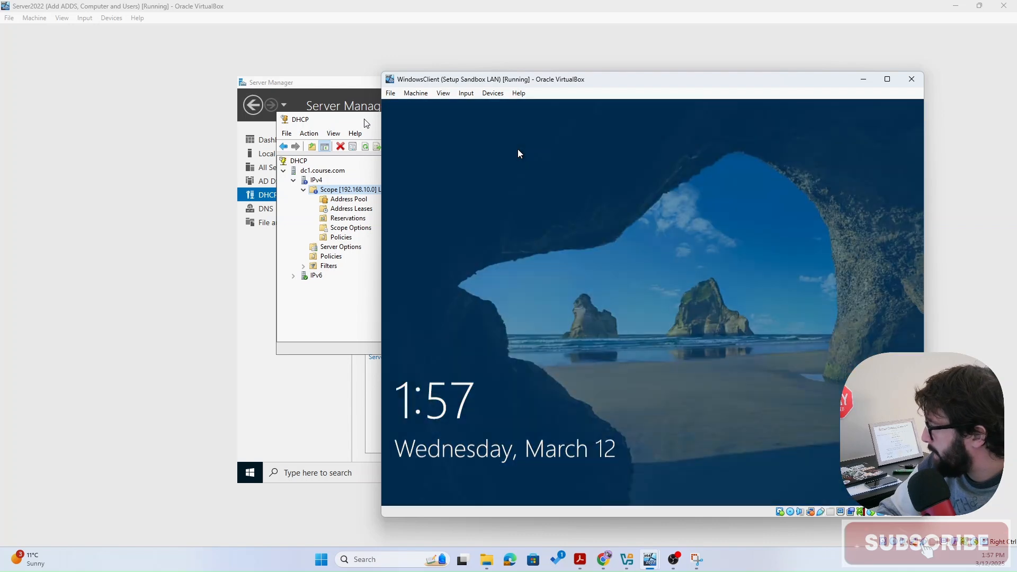
left_click(518, 151)
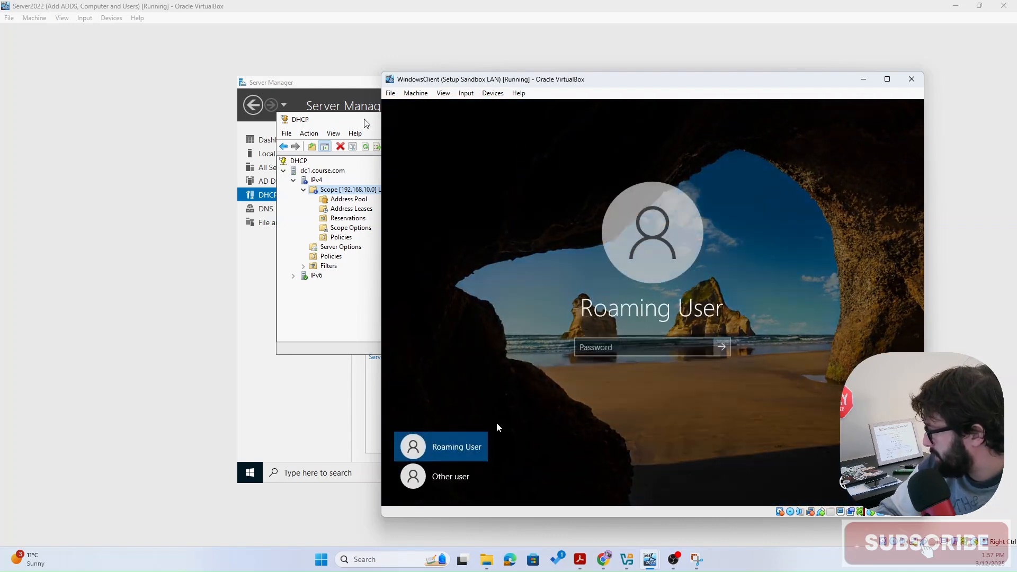
Sign in as a domain user, re-entering the password after the first attempt is rejected
left_click(429, 478)
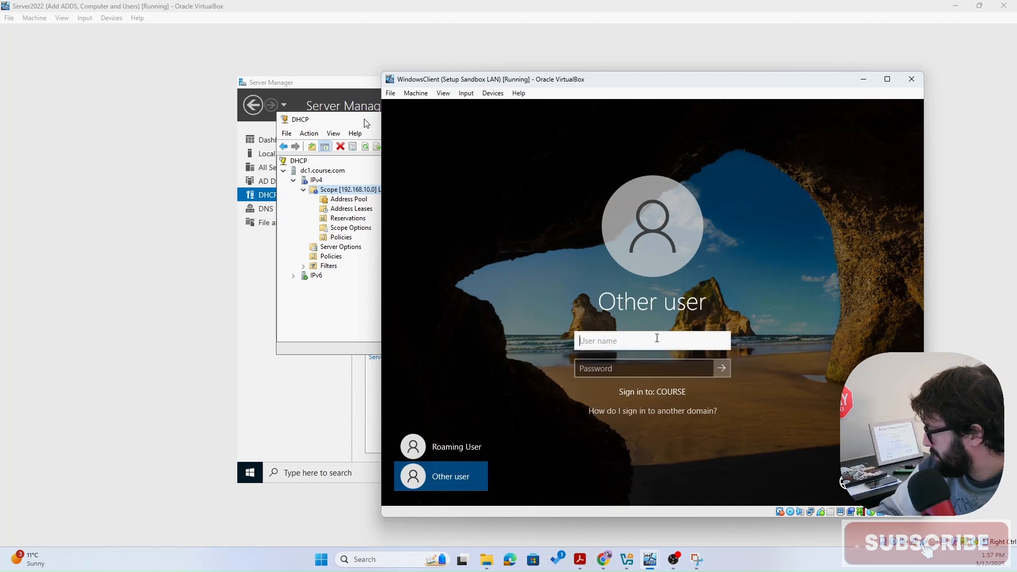
type("js")
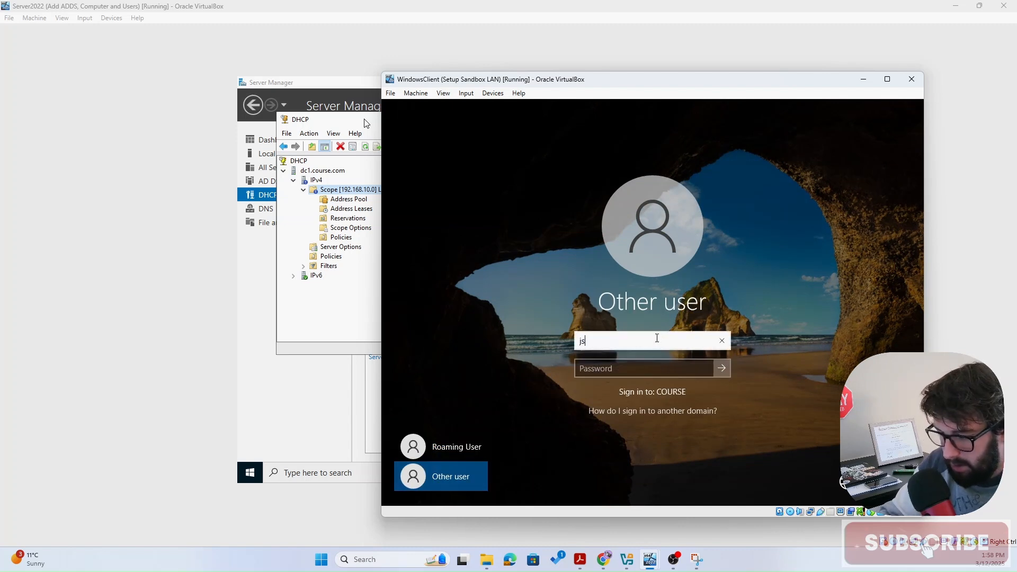
type("mi")
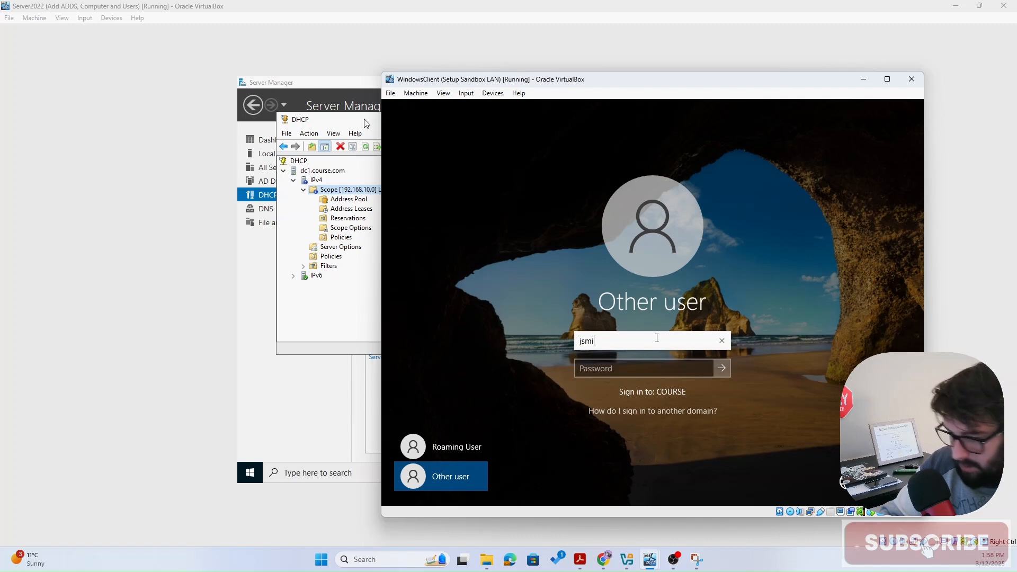
type("th")
key("Tab")
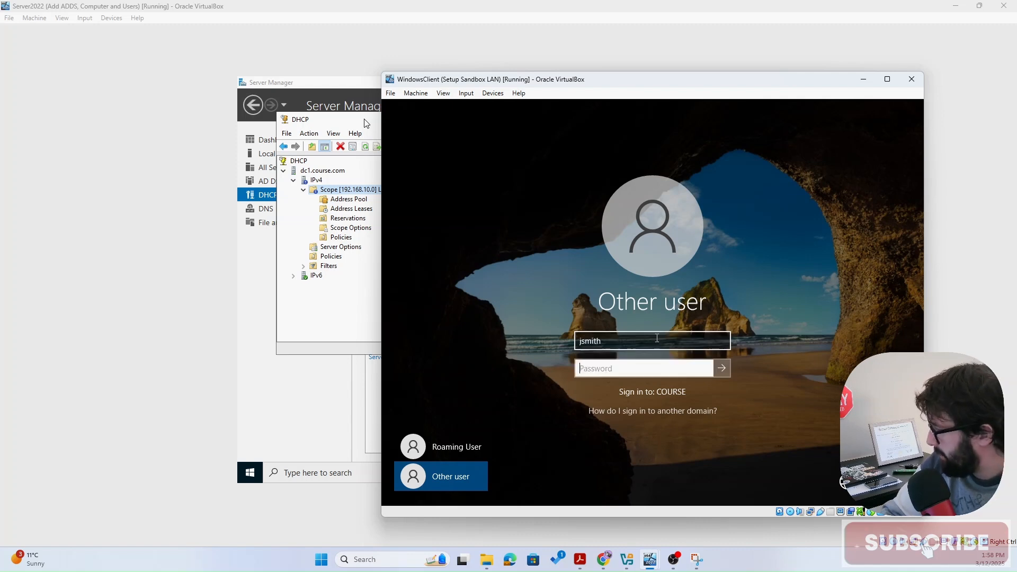
type("•••••••")
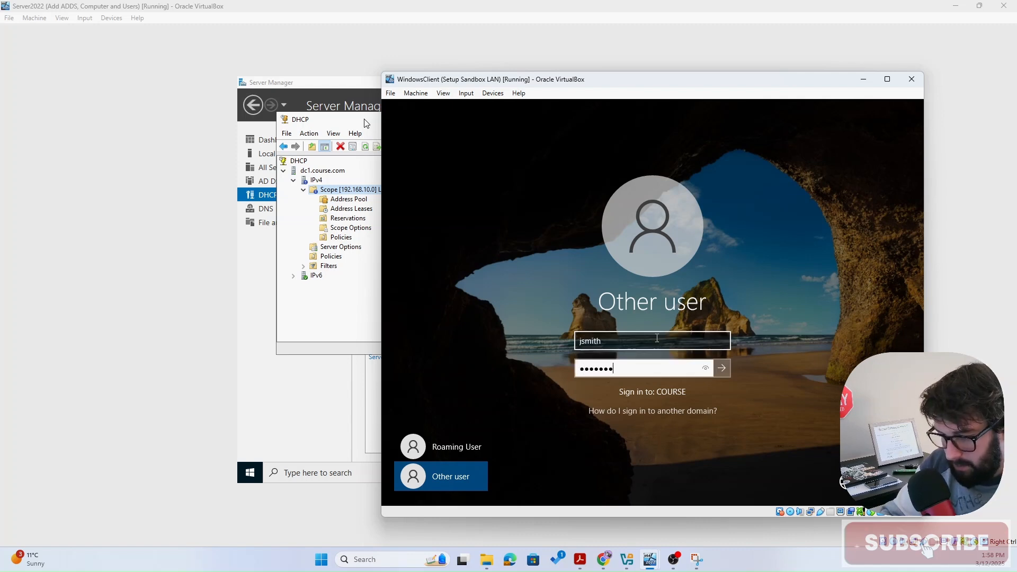
type("•••••")
key("Return")
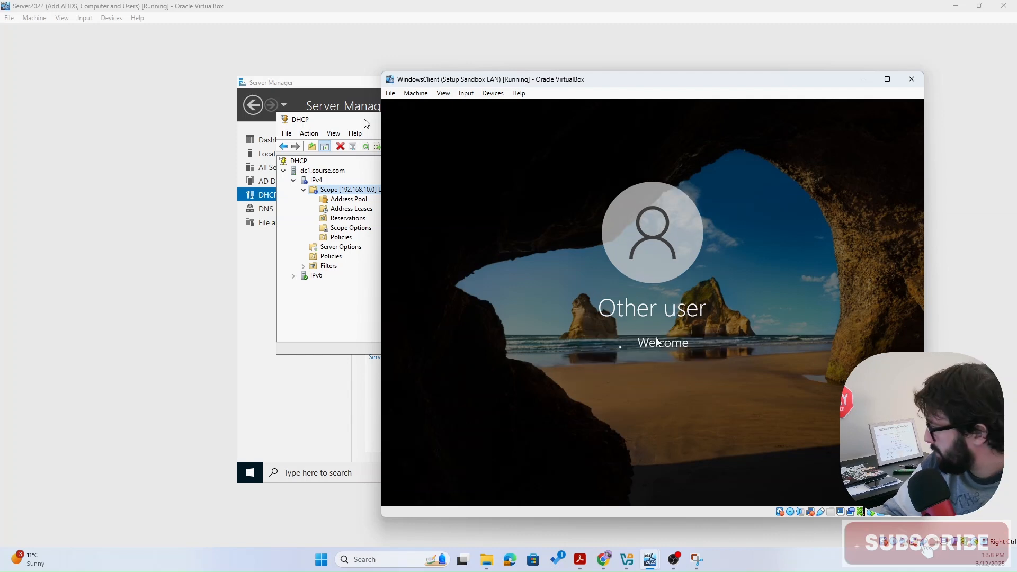
left_click(653, 369)
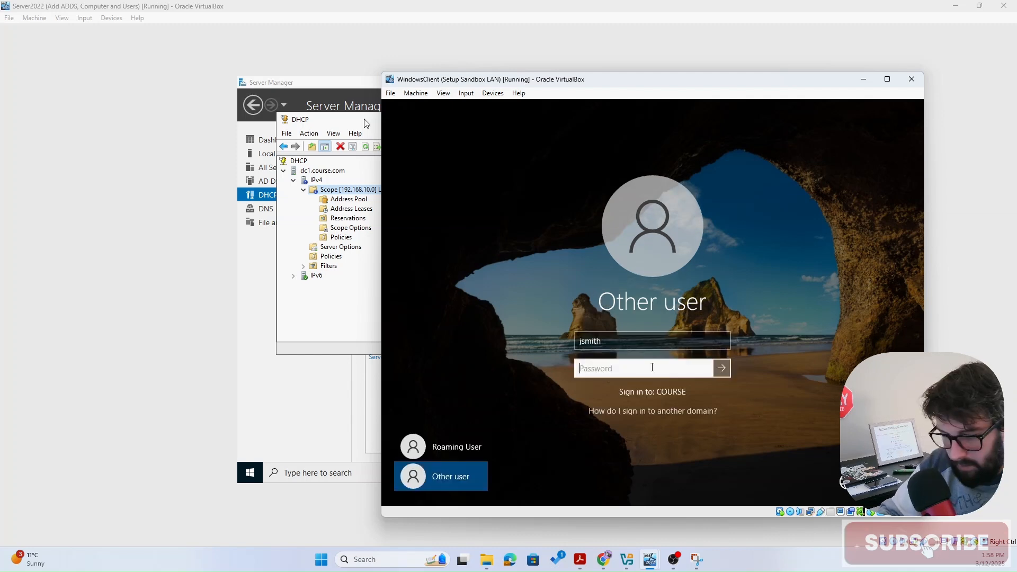
type("•••••••••••")
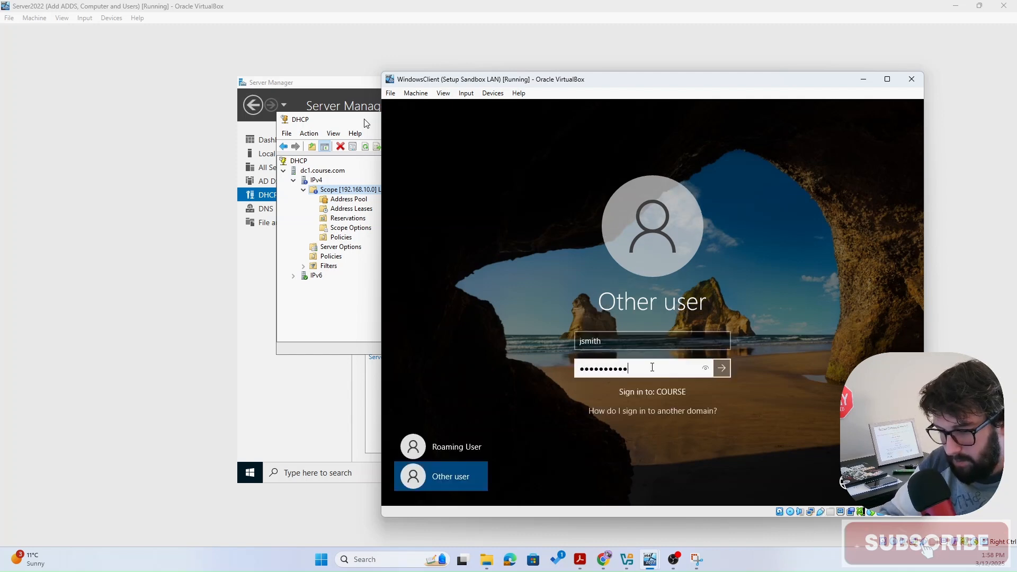
key("Return")
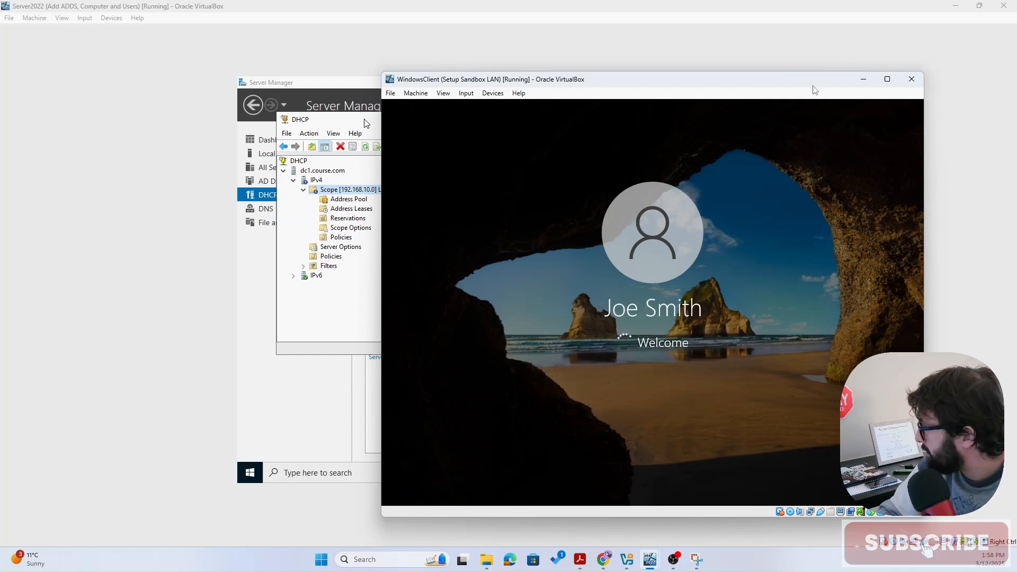
mouse_move(639, 86)
left_mouse_down()
mouse_move(661, 76)
mouse_move(648, 76)
left_mouse_up()
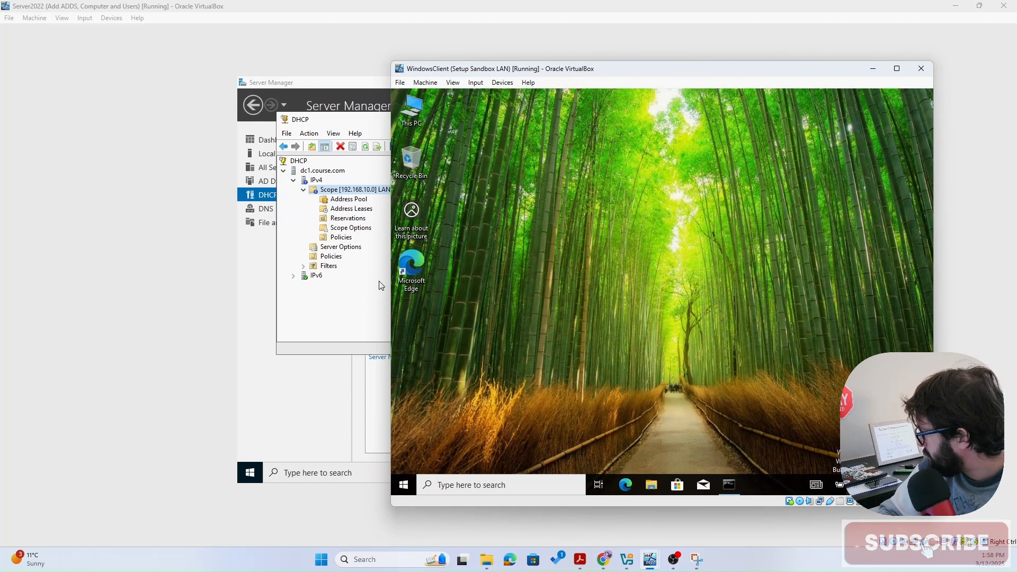
Open the Ethernet adapter's Properties via Network & Internet settings and Change adapter options
left_click(853, 484)
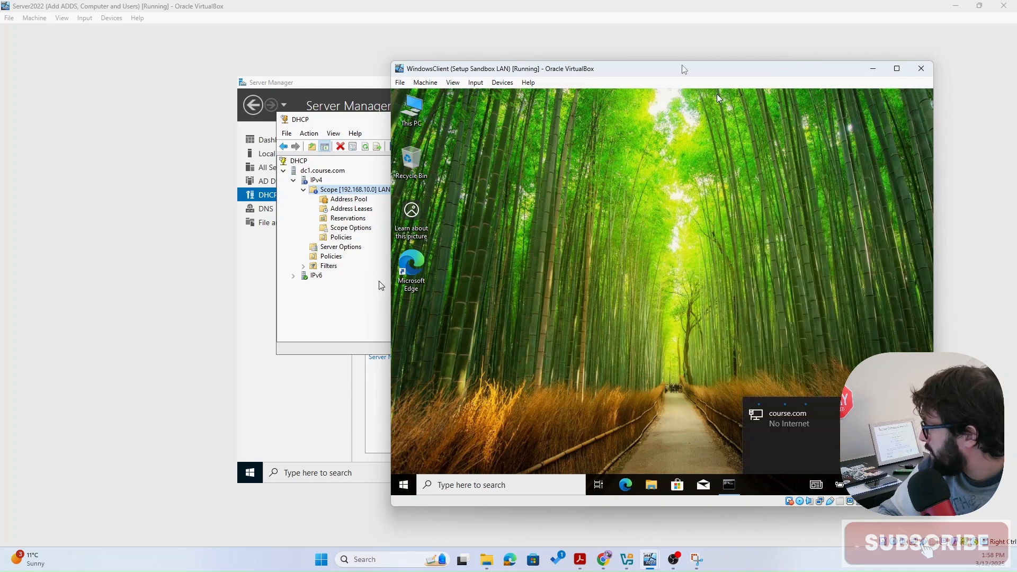
left_click_drag(683, 71, 588, 68)
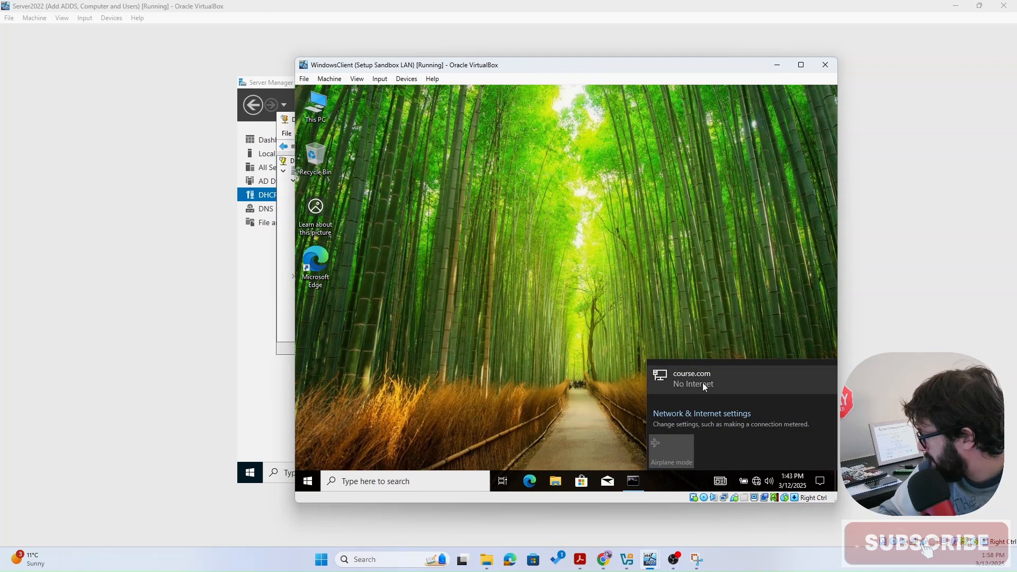
left_click(675, 425)
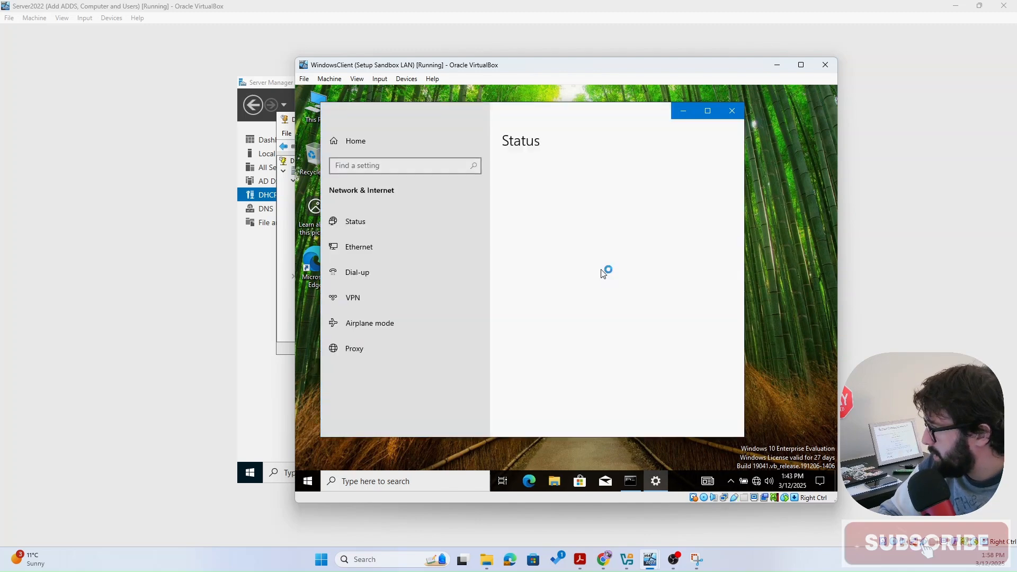
left_click(352, 247)
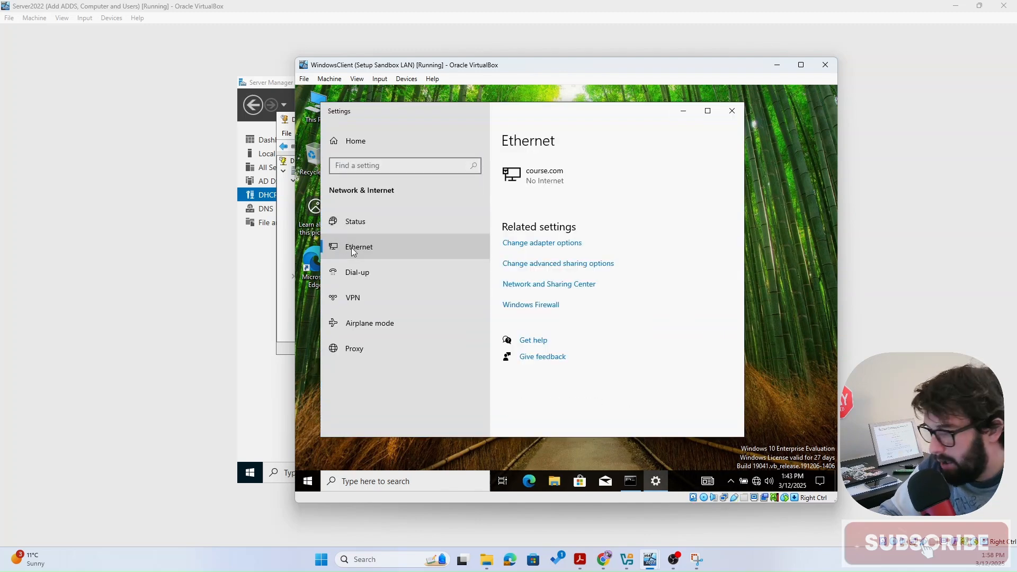
left_click(565, 245)
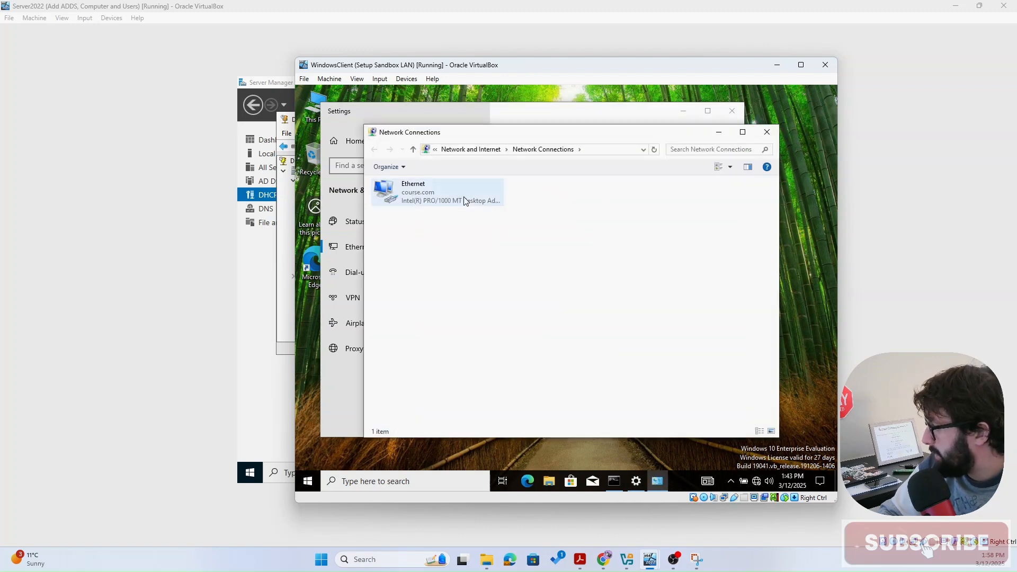
left_click(438, 198)
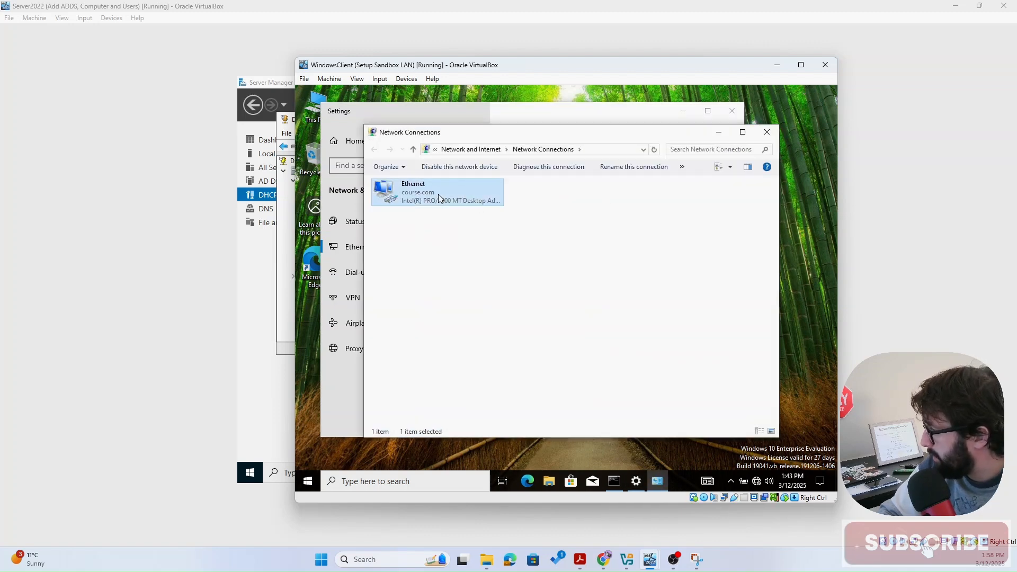
right_click(437, 198)
left_click(482, 296)
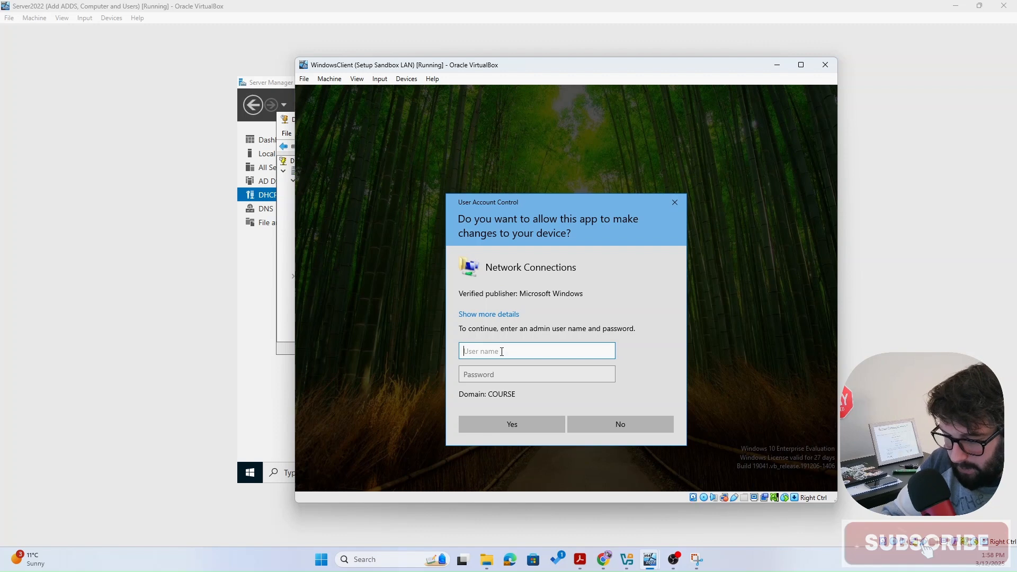
Approve the UAC prompt with the Administrator account name and its password
type("Ad")
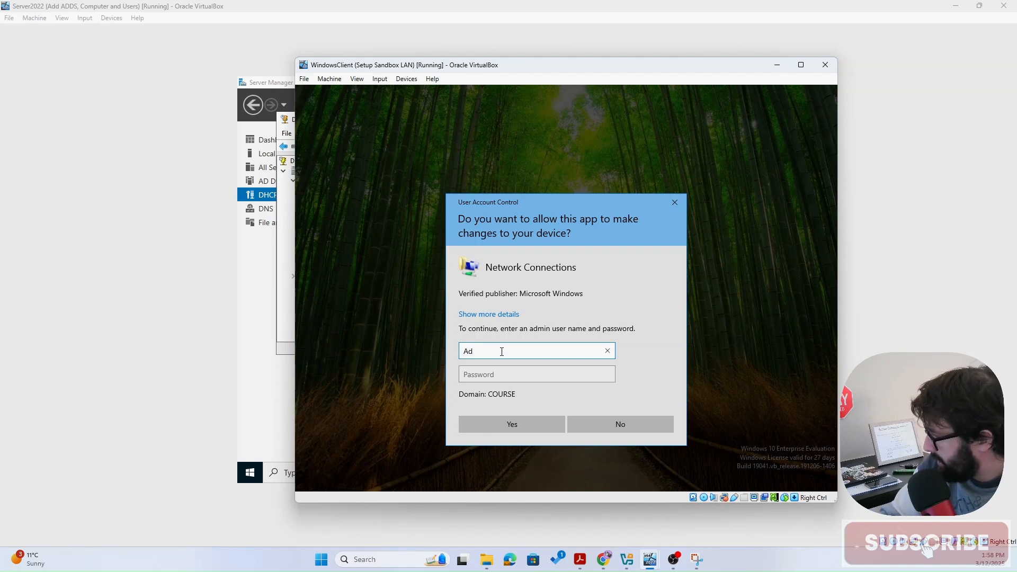
type("minis")
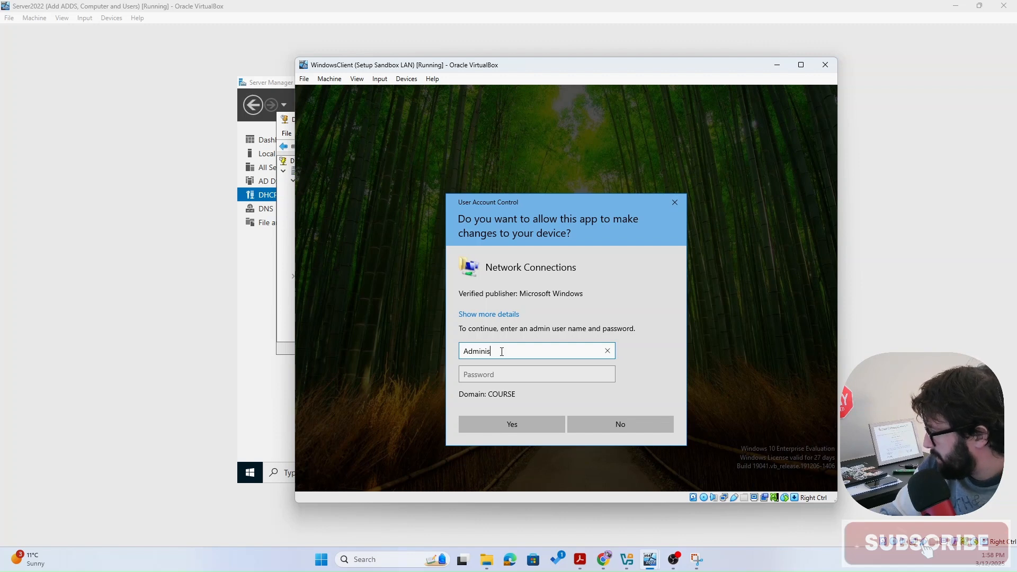
type("trator")
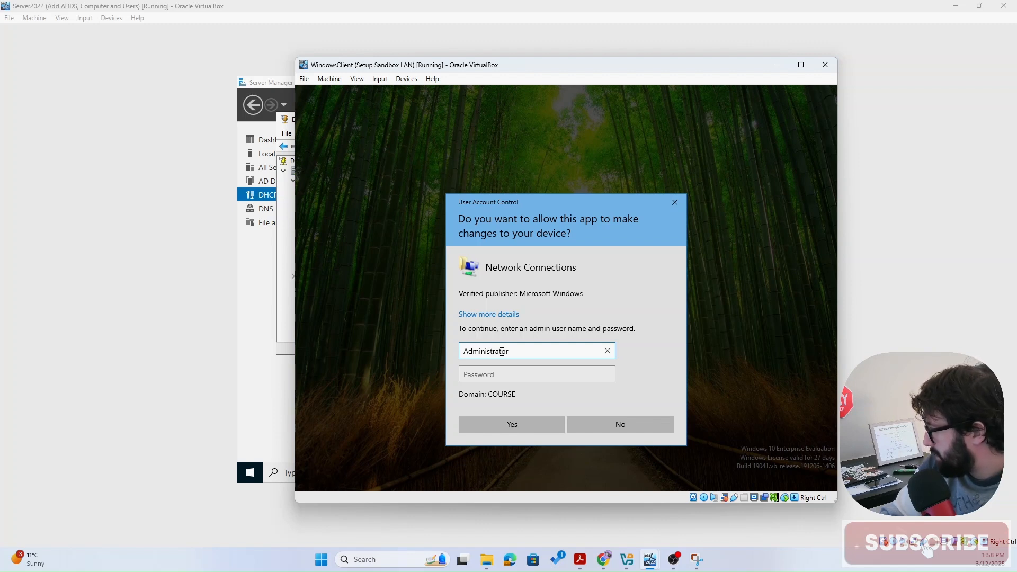
key("Tab")
type("******")
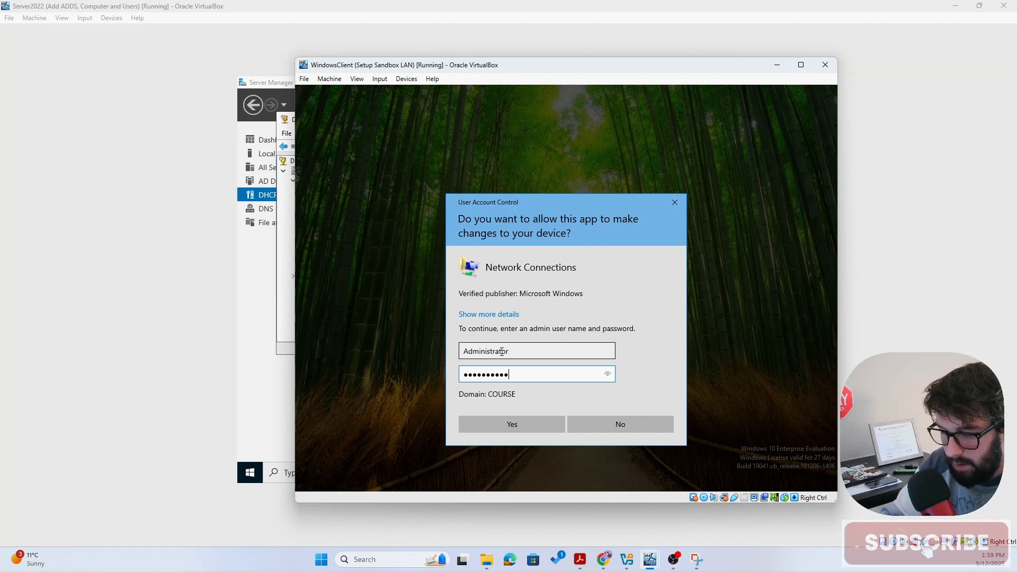
type("*****")
key("Return")
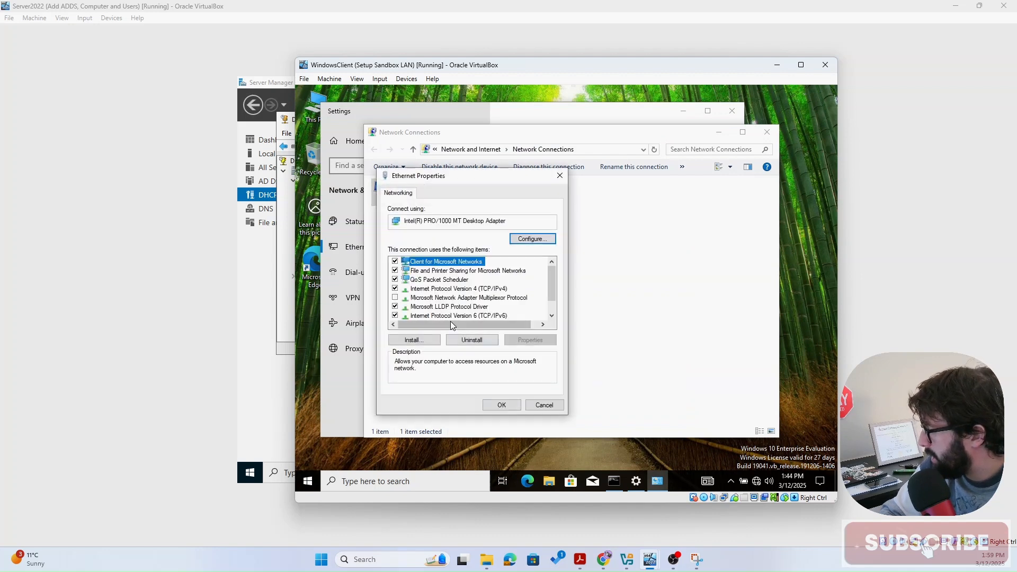
Set IPv4 to obtain both the IP address and DNS server address automatically
left_click(469, 291)
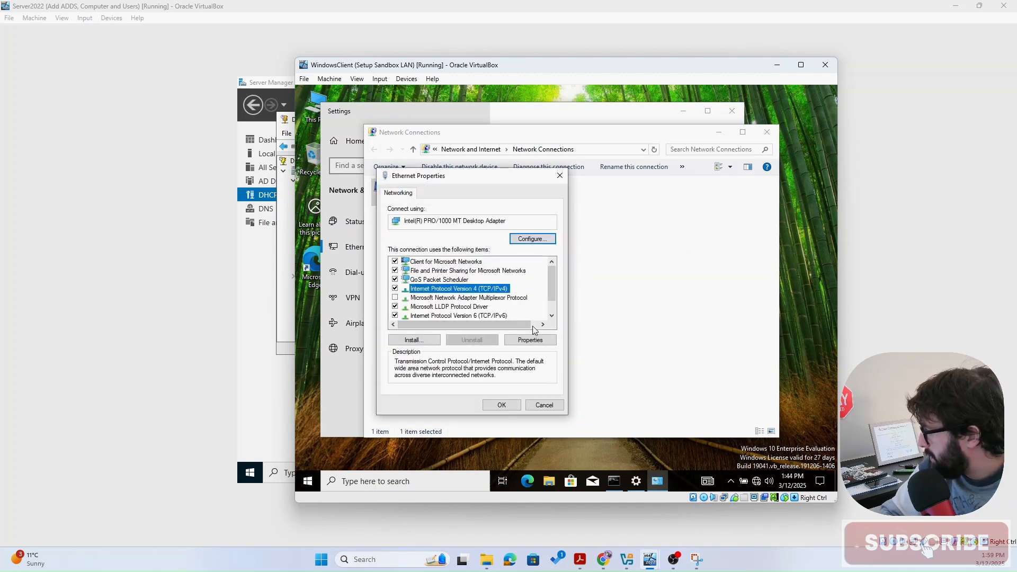
left_click(529, 342)
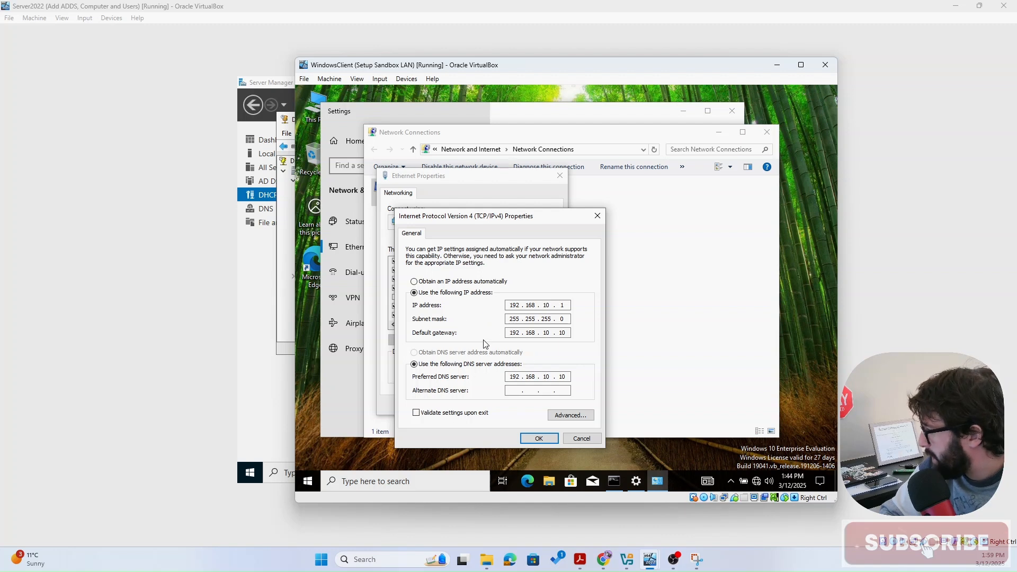
left_click(433, 285)
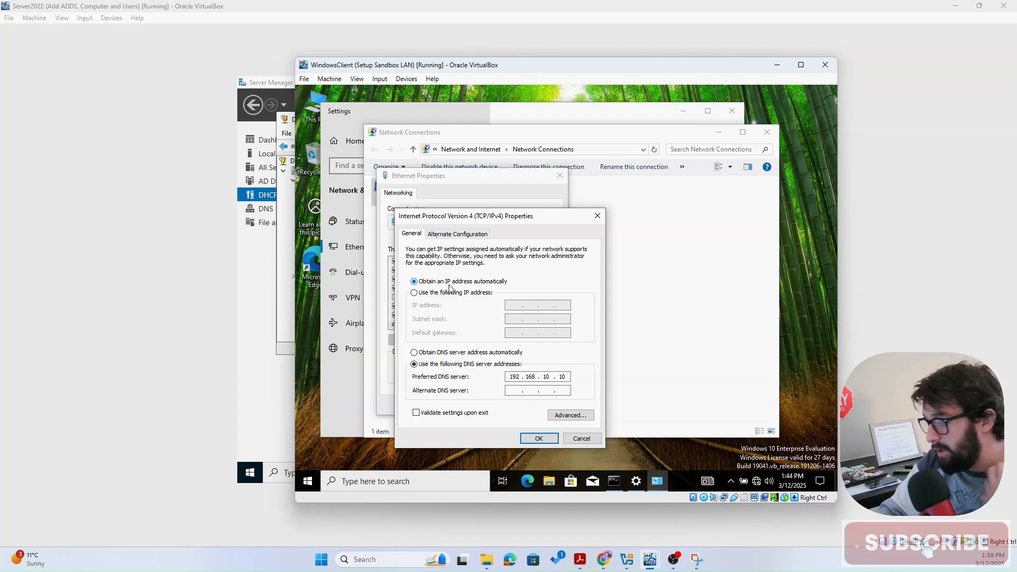
left_click(431, 354)
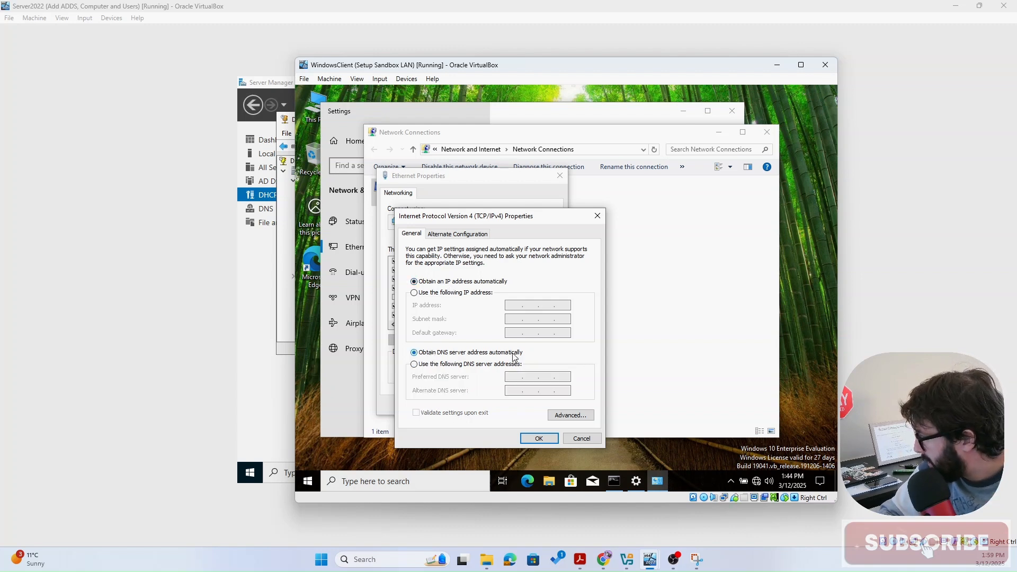
left_click(527, 440)
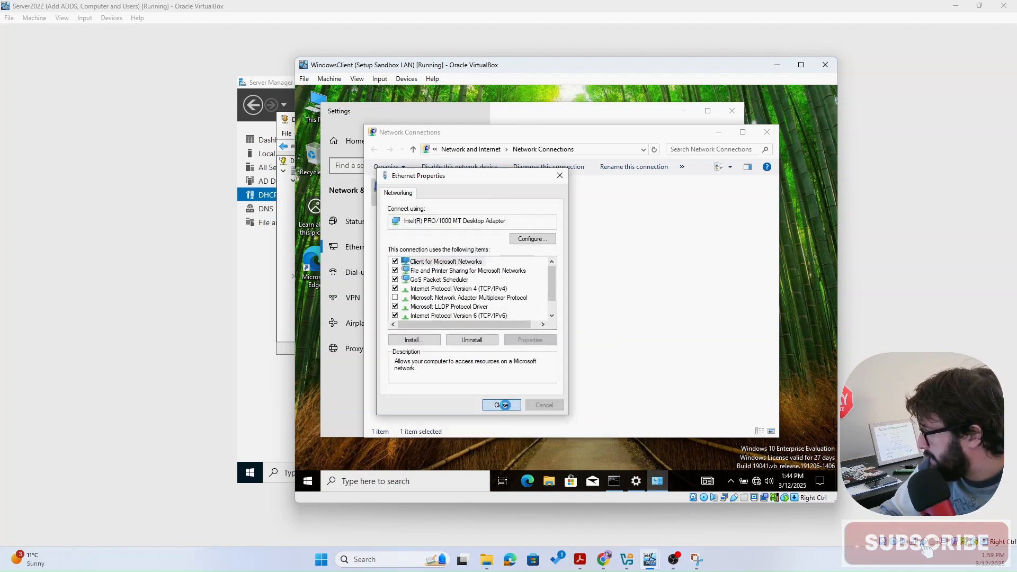
Close the Ethernet Properties, Network Connections and Settings windows
left_click(501, 406)
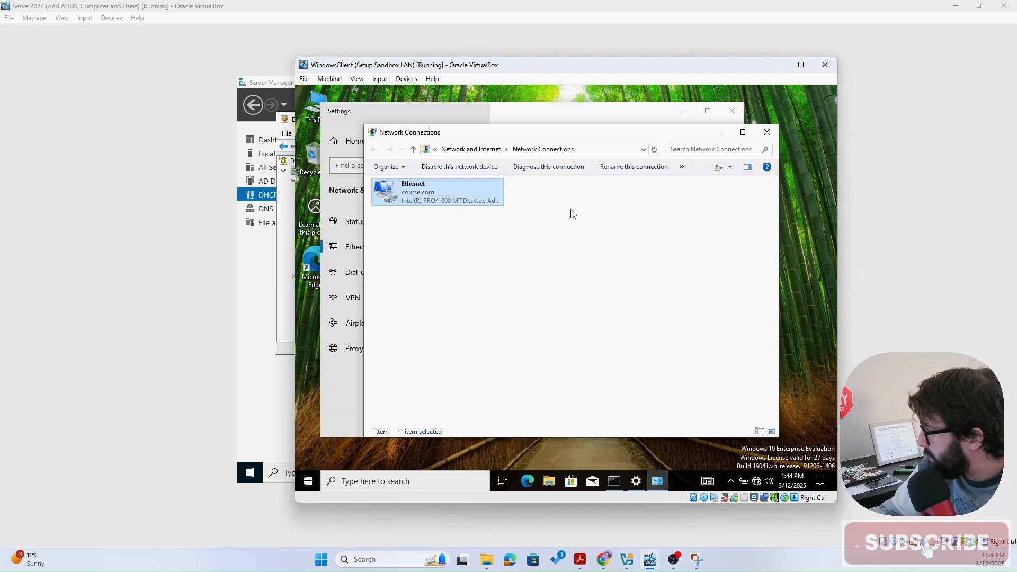
left_click(768, 132)
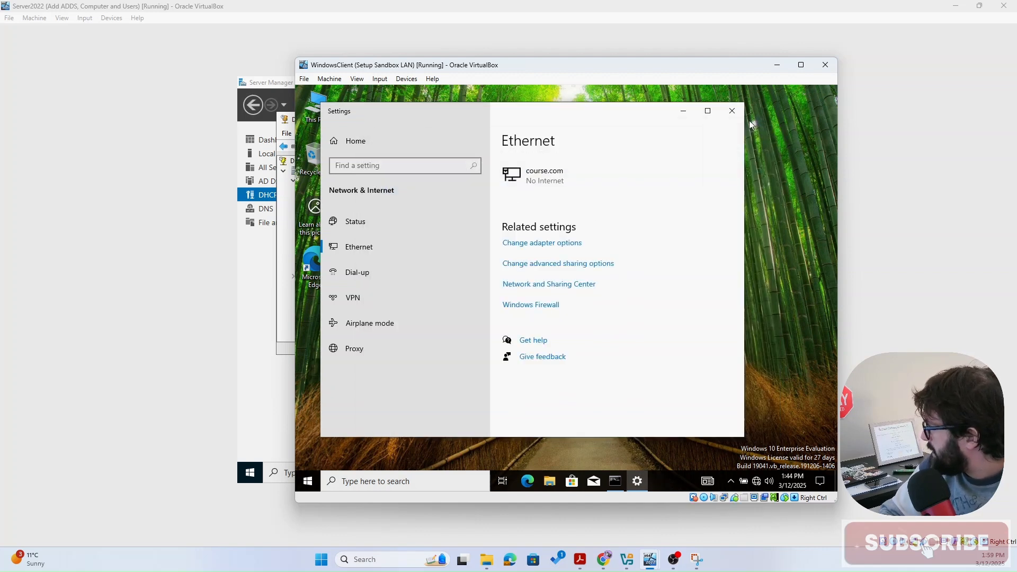
left_click(733, 118)
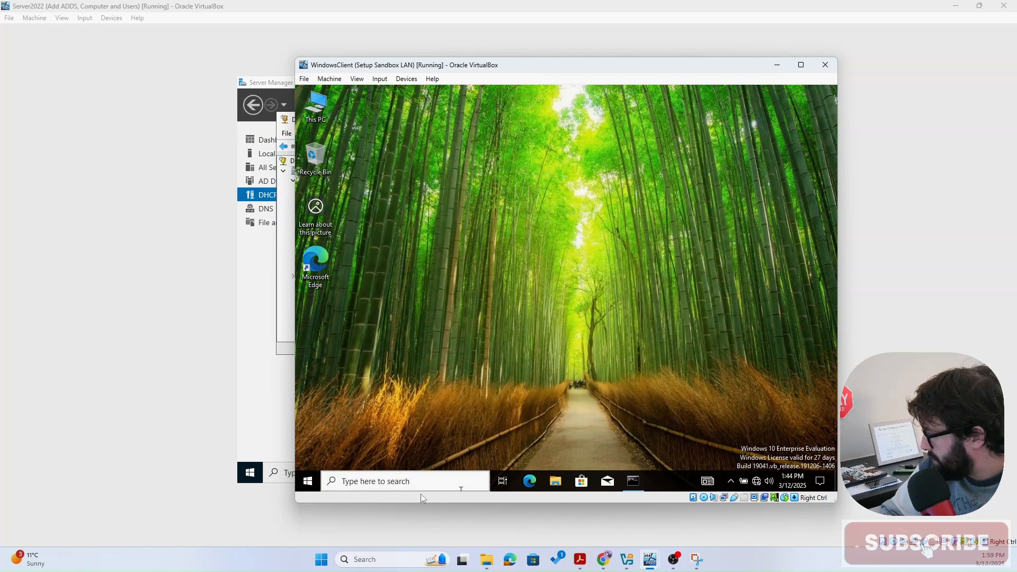
Run ipconfig in Command Prompt and highlight the leased address 192.168.10.21
left_click(418, 480)
type("cmd")
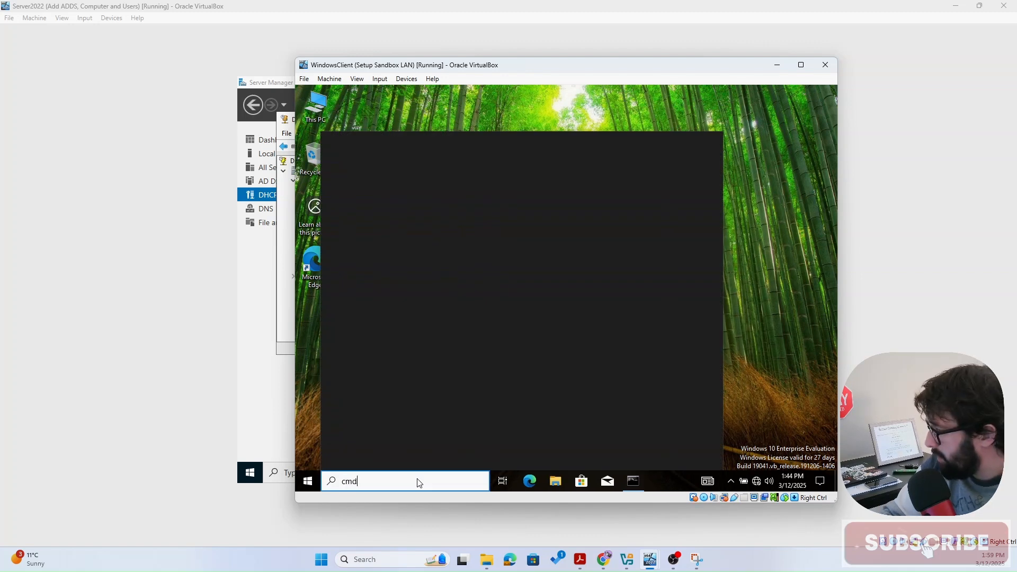
key("Return")
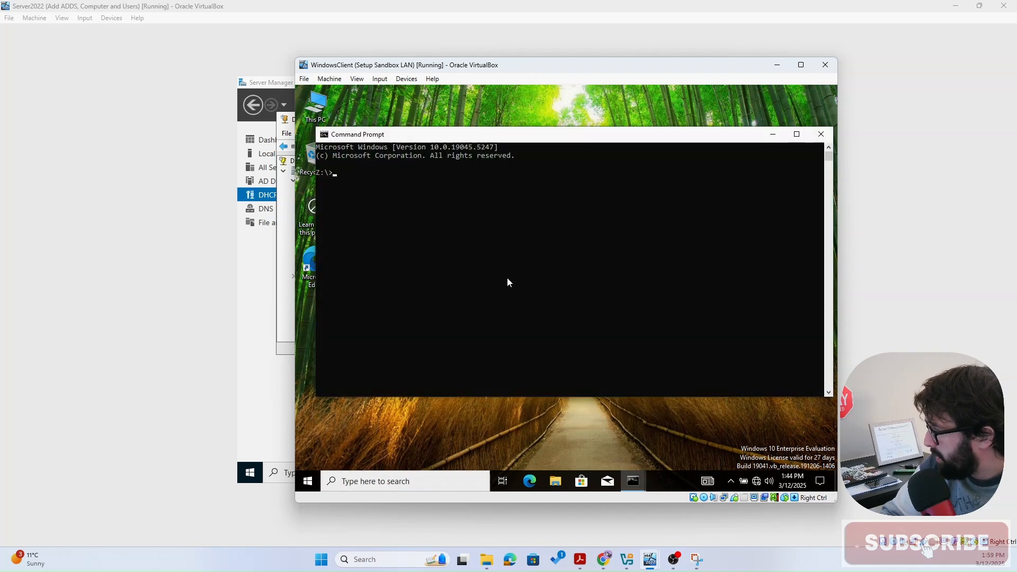
left_click(513, 253)
type("ip")
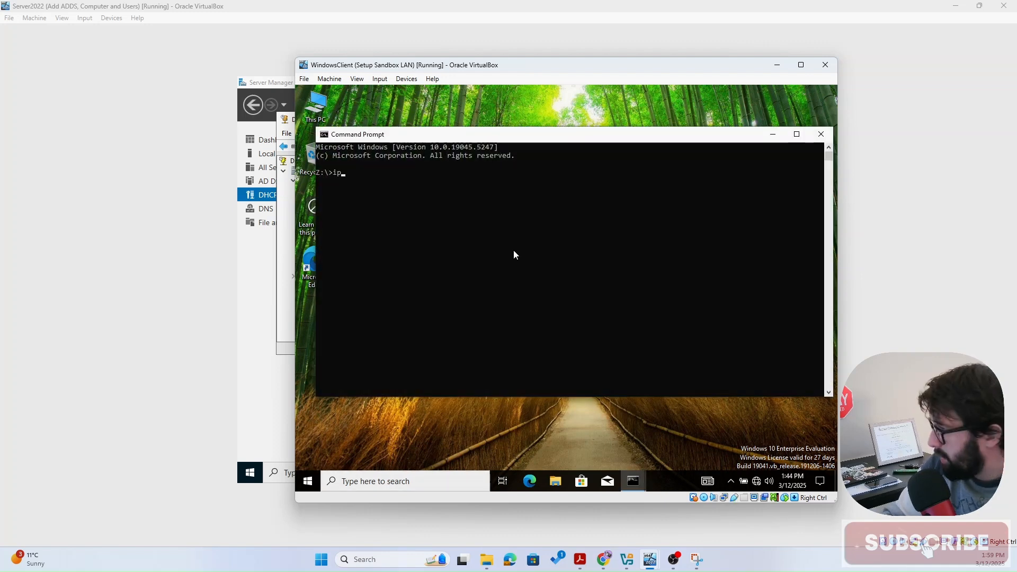
type("con")
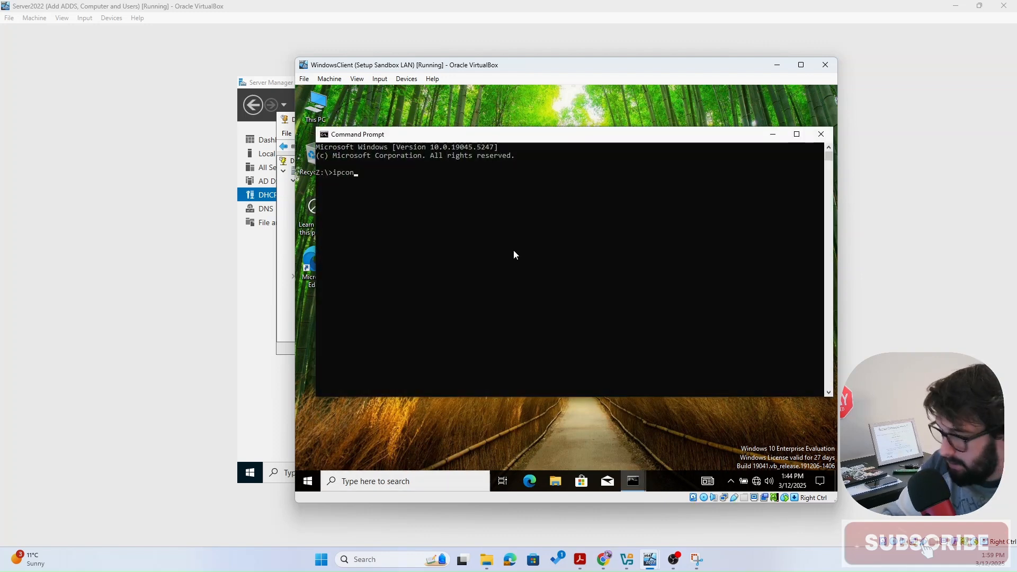
type("fig")
key("Return")
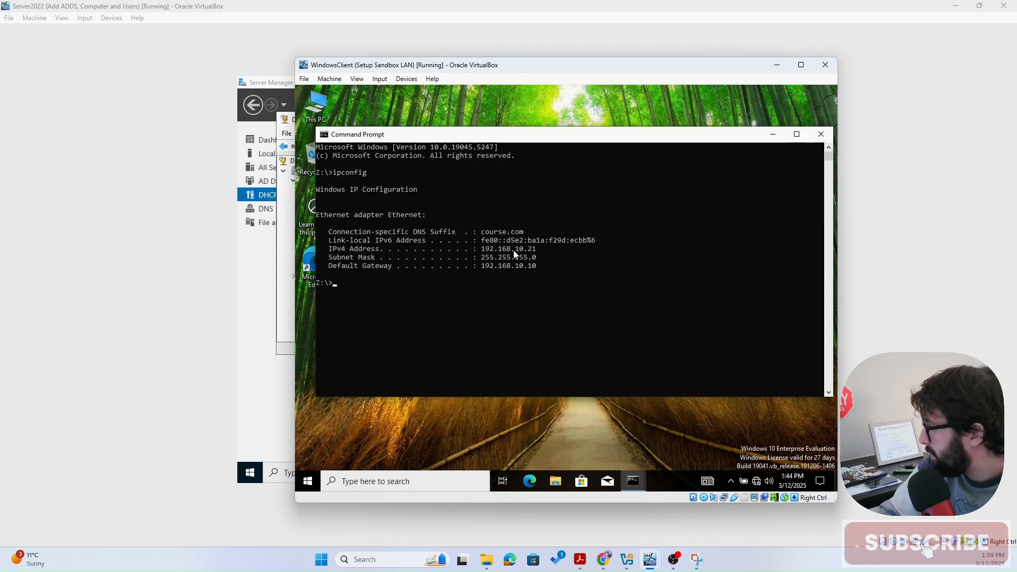
left_click_drag(545, 249, 483, 251)
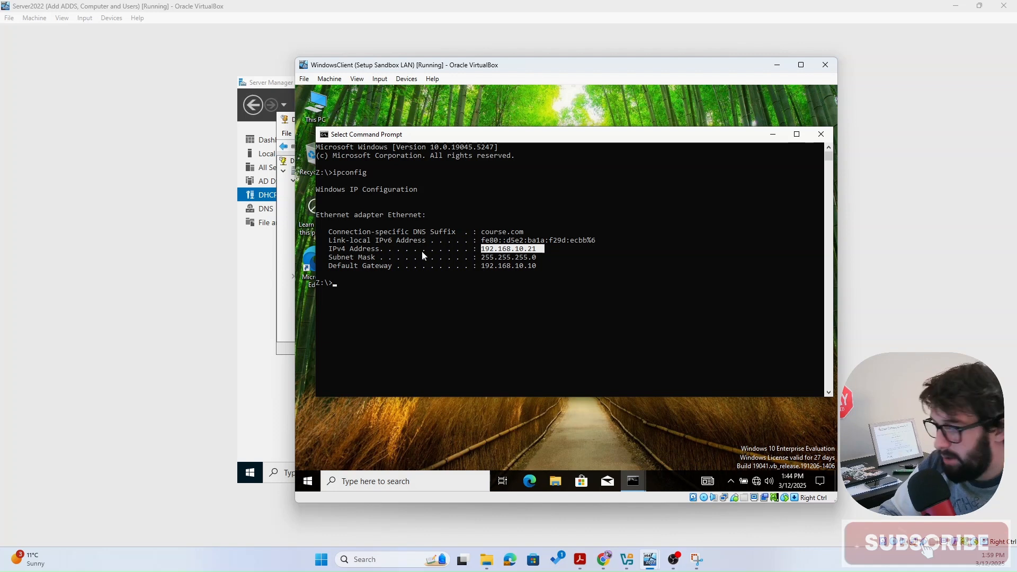